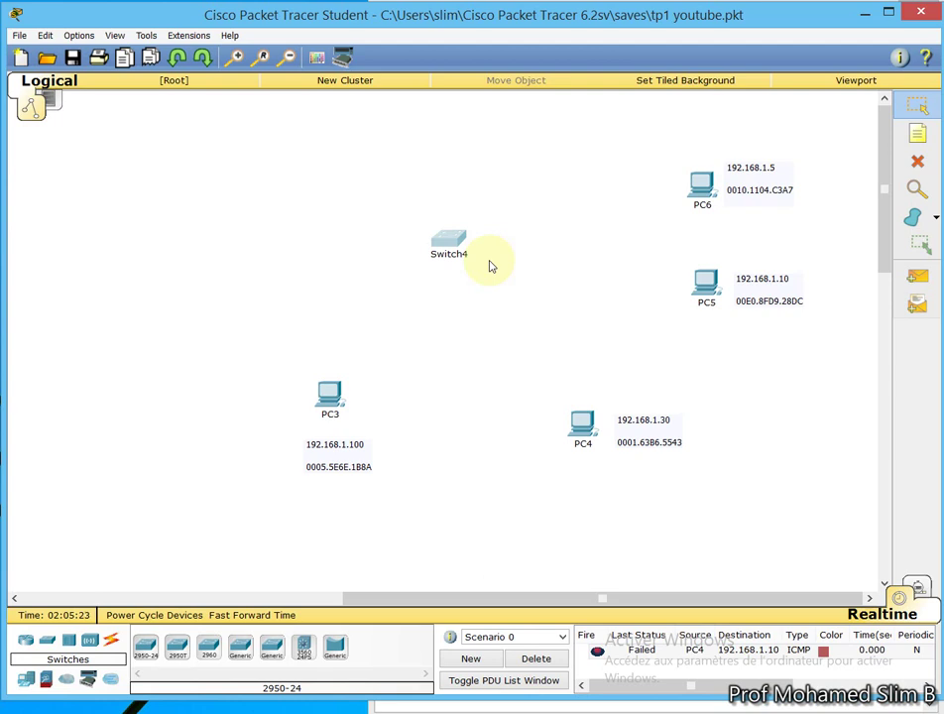
Select Switch4 and briefly open, then close, its configuration window
{"action": "left_click_drag", "start_coordinate": [410, 205], "coordinate": [519, 293]}
{"action": "left_click", "coordinate": [449, 246]}
{"action": "left_click", "coordinate": [485, 208]}
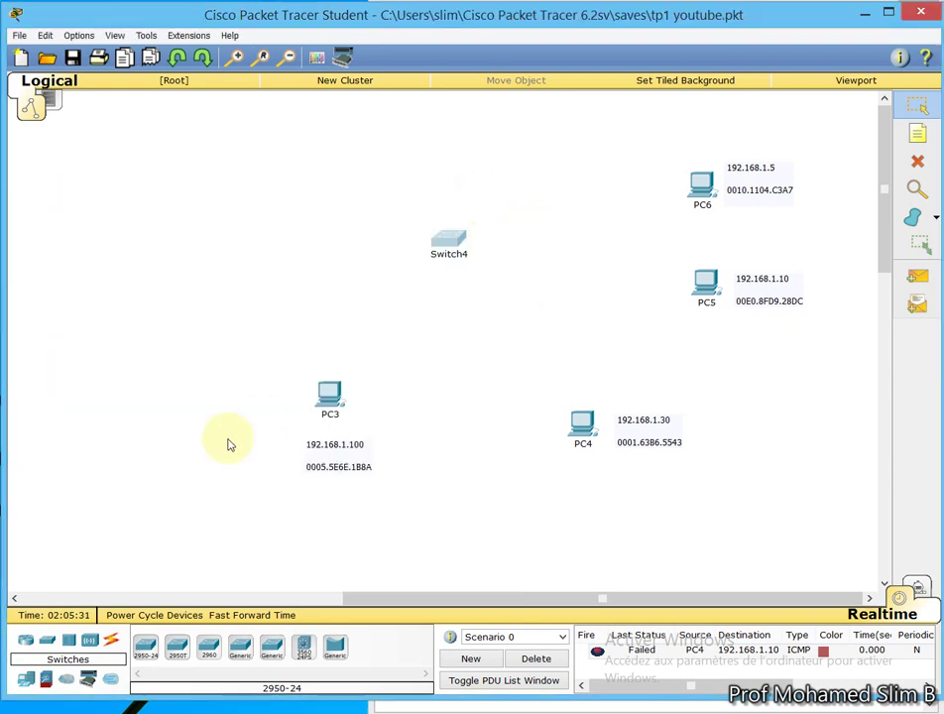
Place a new generic PC7 to the left of Switch4
{"action": "left_click", "coordinate": [30, 681]}
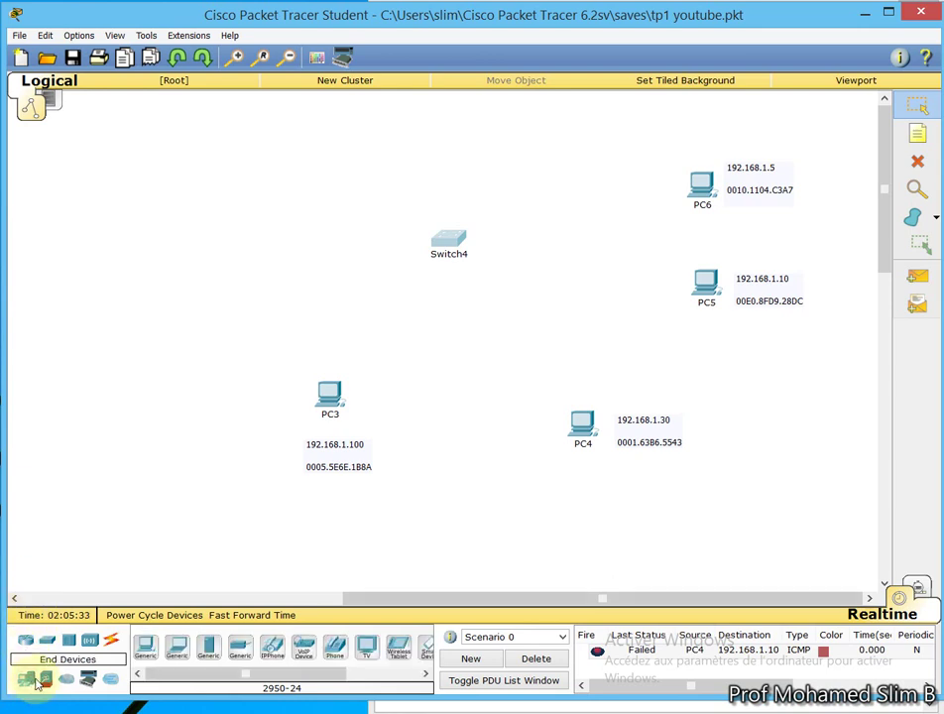
{"action": "left_click", "coordinate": [149, 647]}
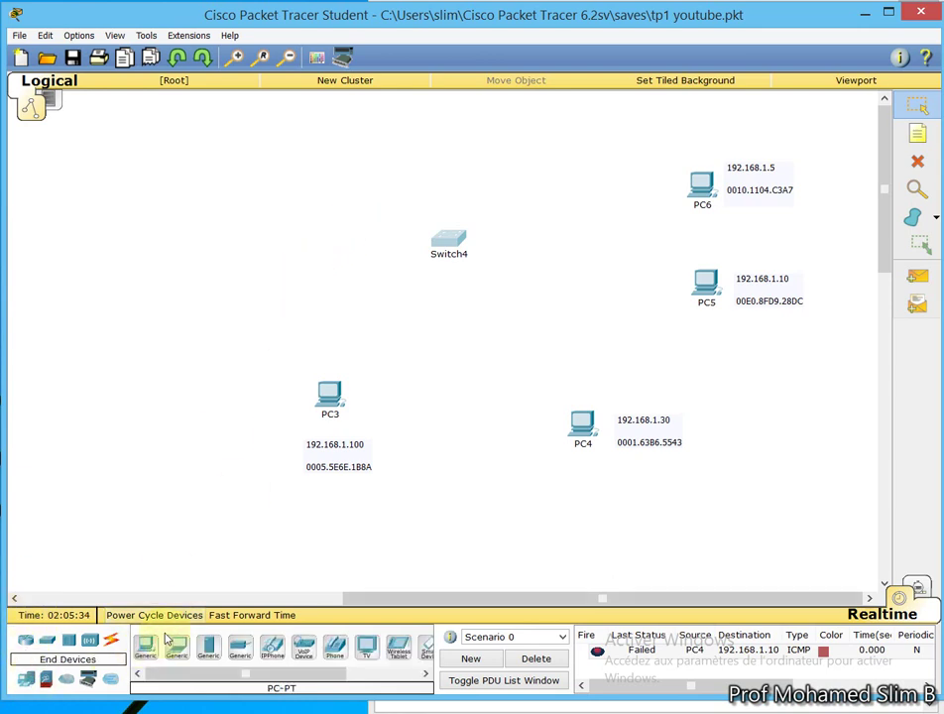
{"action": "left_click", "coordinate": [282, 272]}
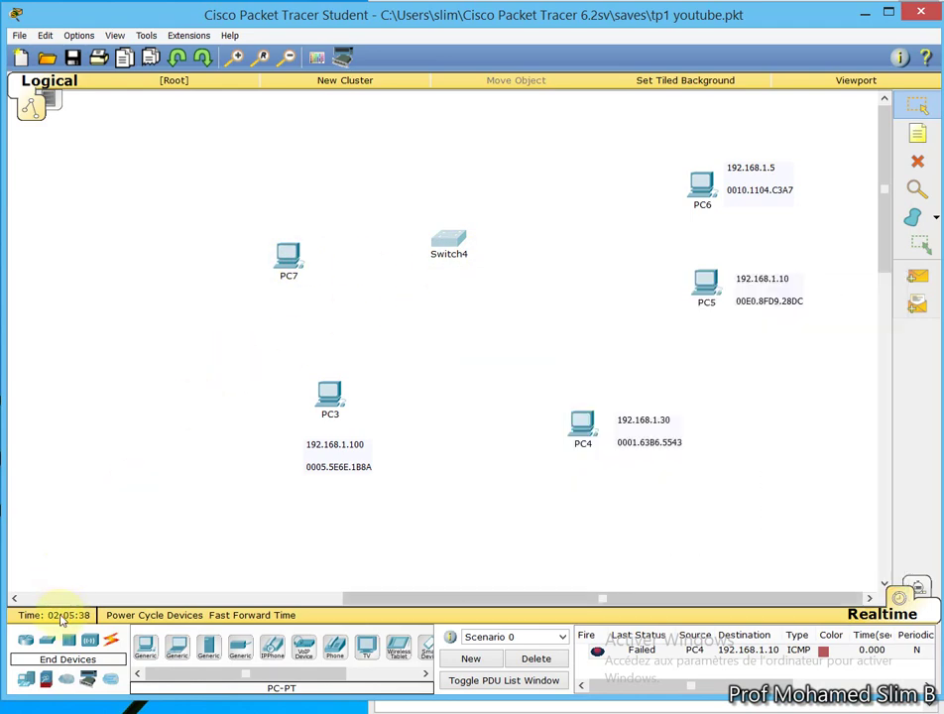
Connect PC7's RS 232 port to Switch4's Console port with a console cable
{"action": "left_click", "coordinate": [112, 641]}
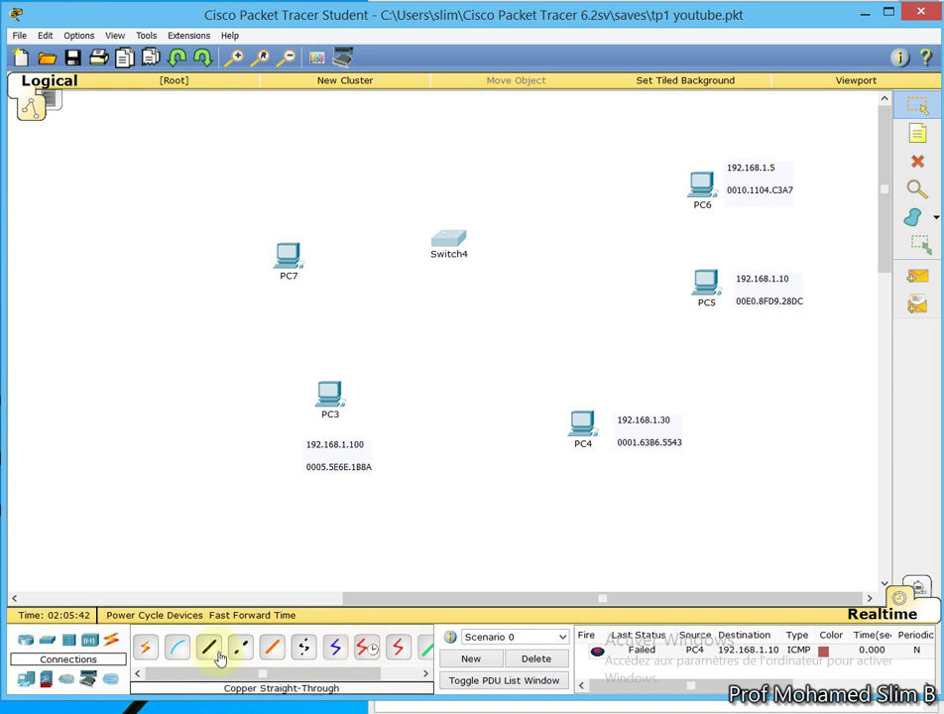
{"action": "left_click", "coordinate": [176, 647]}
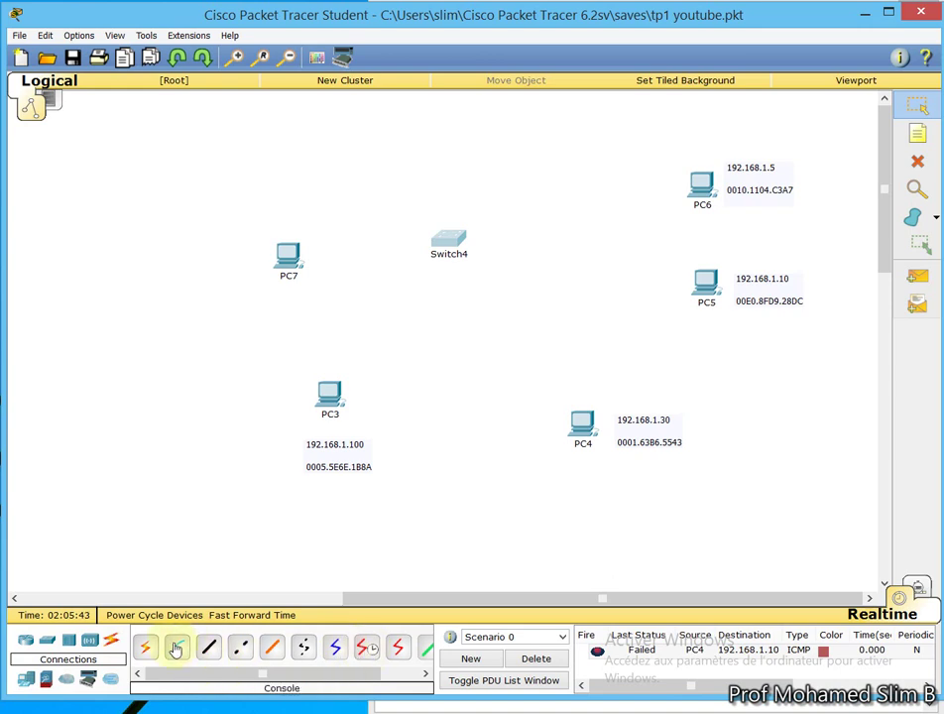
{"action": "left_click", "coordinate": [287, 256]}
{"action": "left_click", "coordinate": [328, 262]}
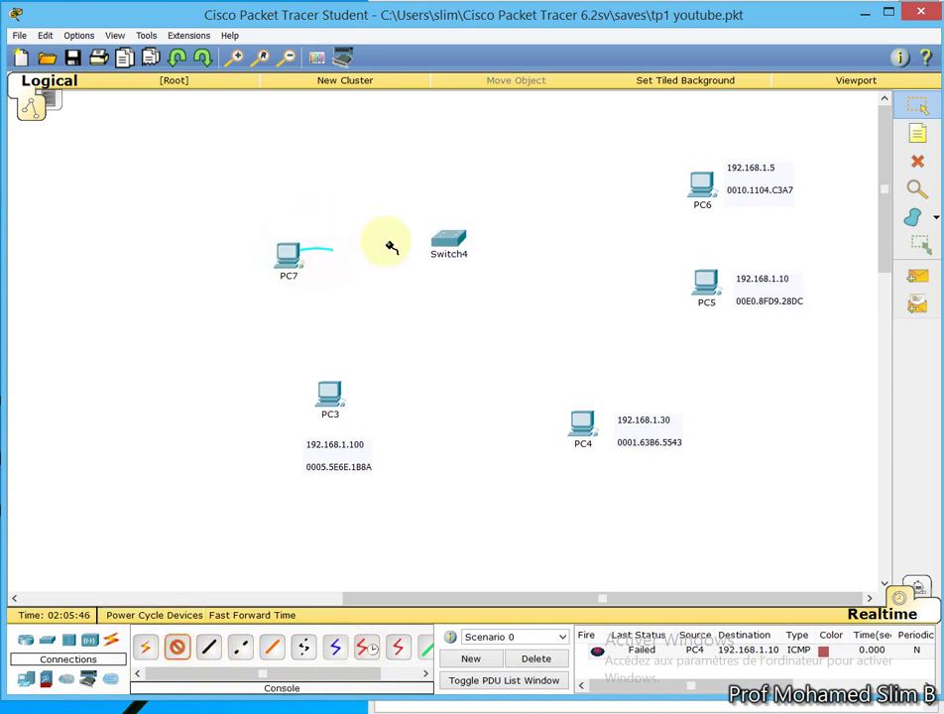
{"action": "left_click", "coordinate": [448, 241]}
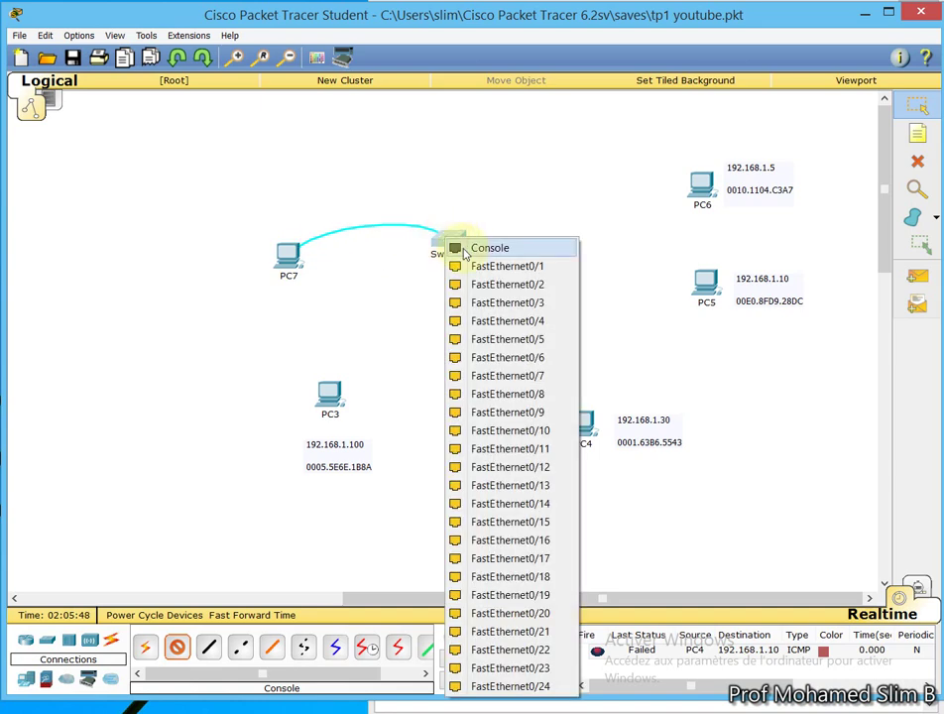
{"action": "left_click", "coordinate": [487, 248]}
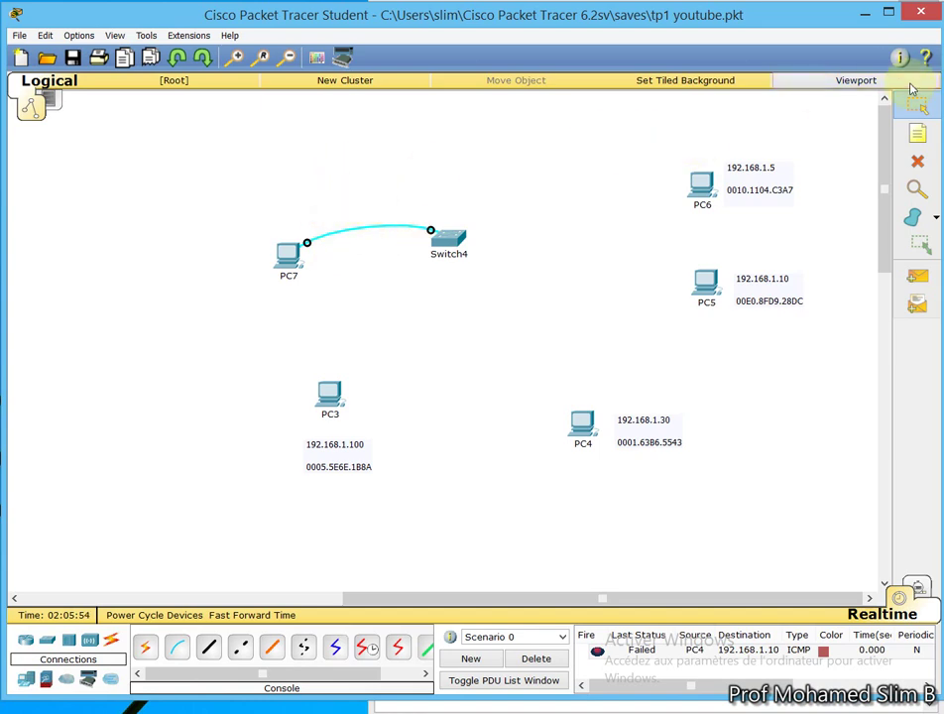
Add a '2 metre' note and position it above the PC7–Switch4 console cable
{"action": "left_click", "coordinate": [917, 133]}
{"action": "left_click", "coordinate": [327, 222]}
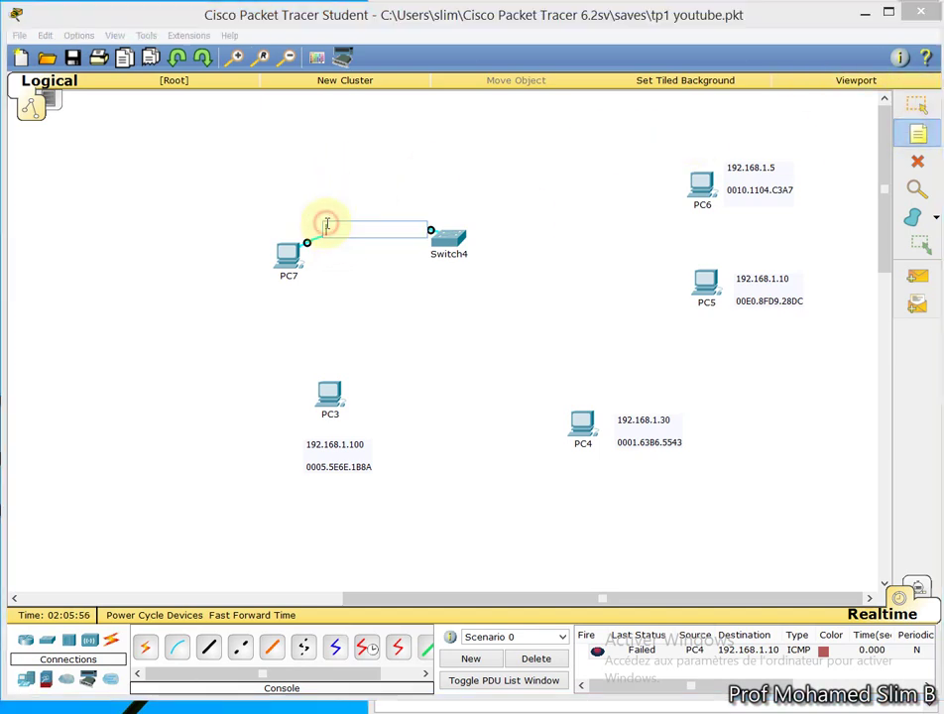
{"action": "type", "text": "2 metre"}
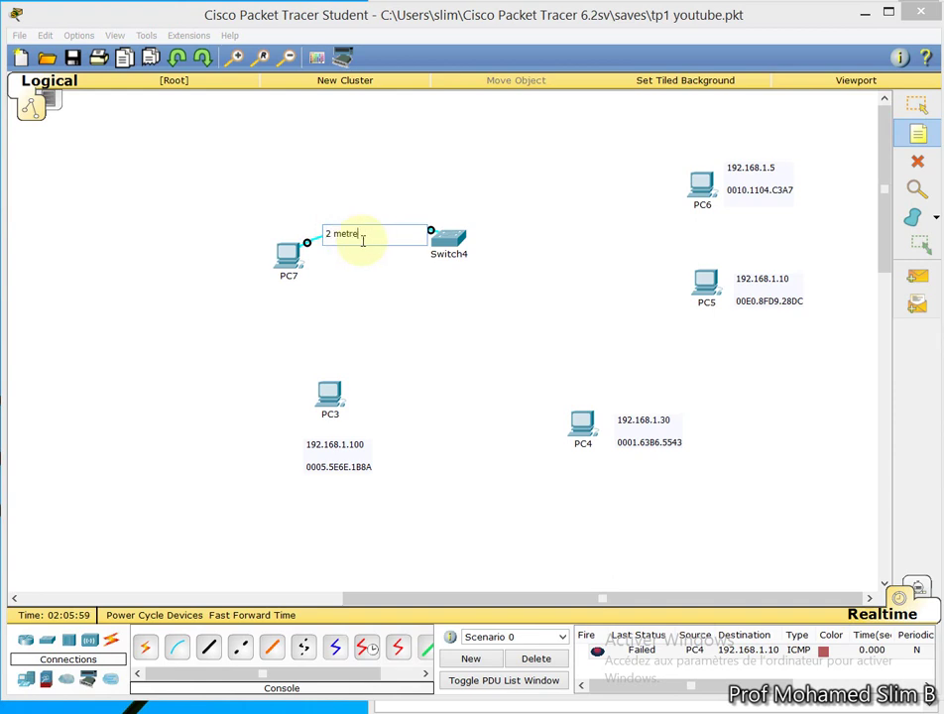
{"action": "left_click", "coordinate": [374, 274]}
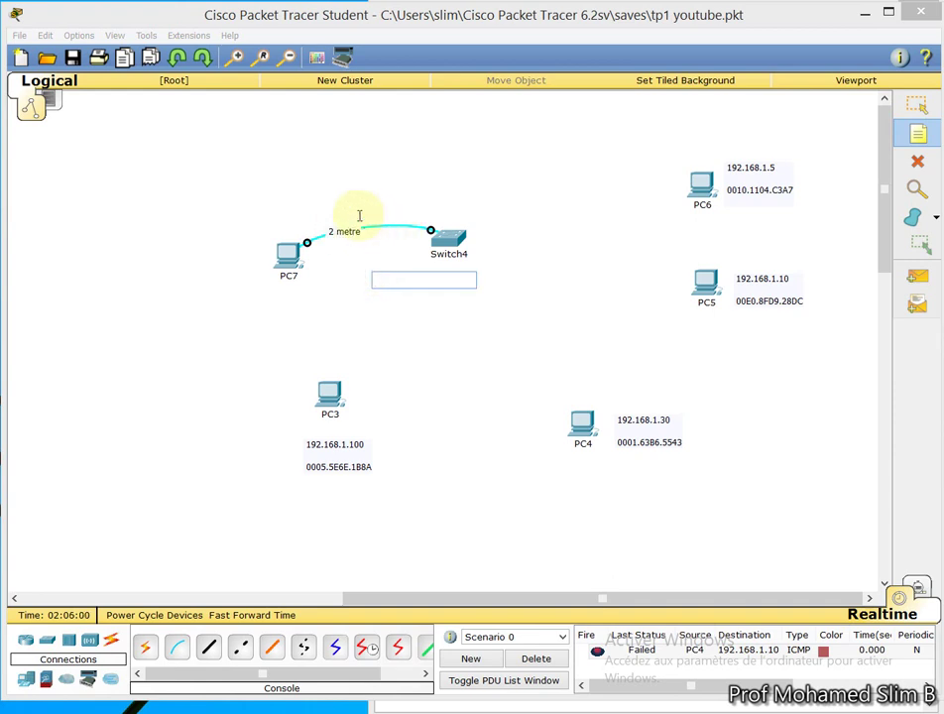
{"action": "left_click", "coordinate": [915, 105]}
{"action": "left_click_drag", "start_coordinate": [344, 231], "coordinate": [345, 205]}
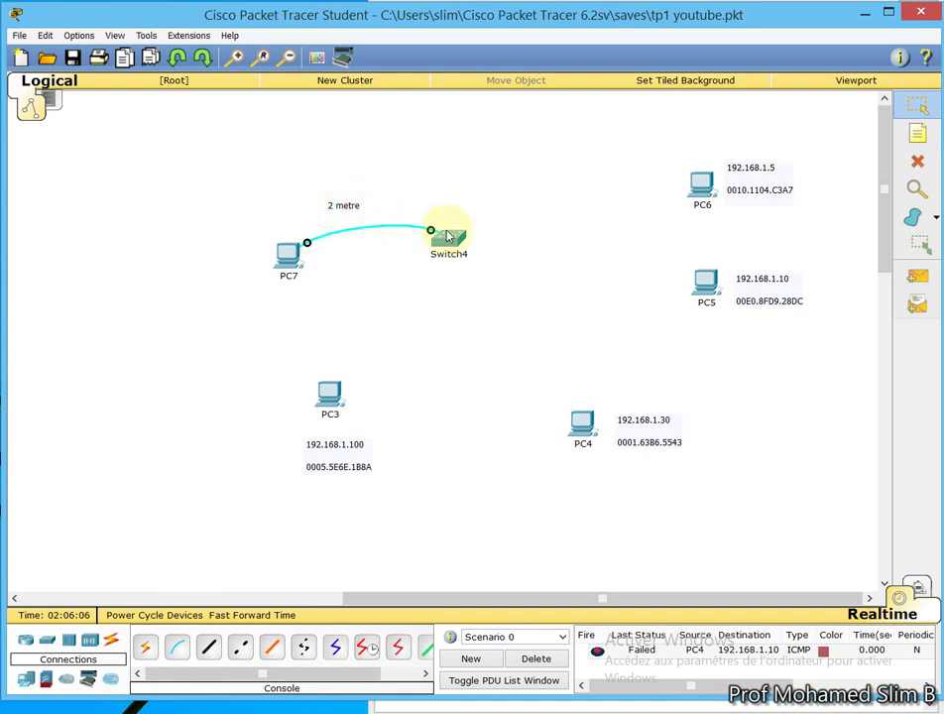
Place a new generic PC8 at the lower left of the canvas
{"action": "left_click", "coordinate": [915, 161]}
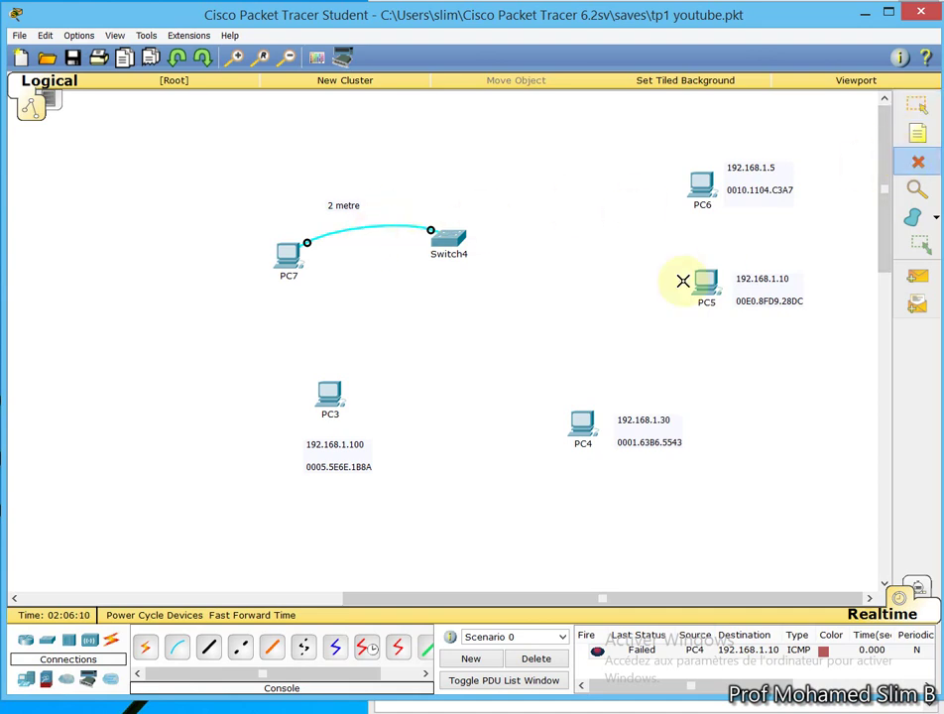
{"action": "left_click", "coordinate": [26, 682]}
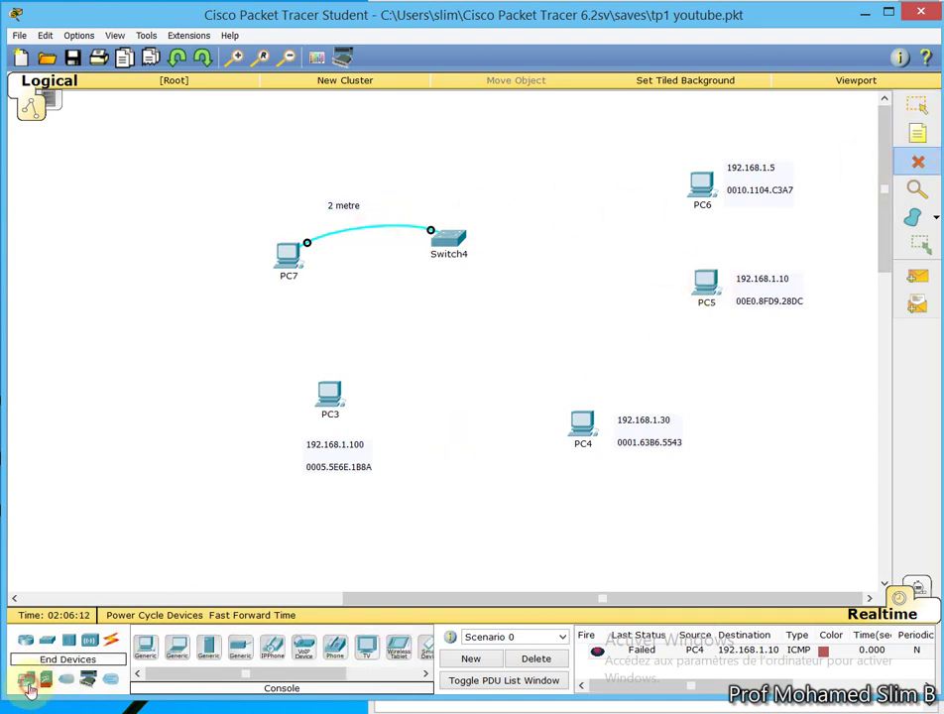
{"action": "left_click", "coordinate": [147, 647]}
{"action": "left_click", "coordinate": [46, 481]}
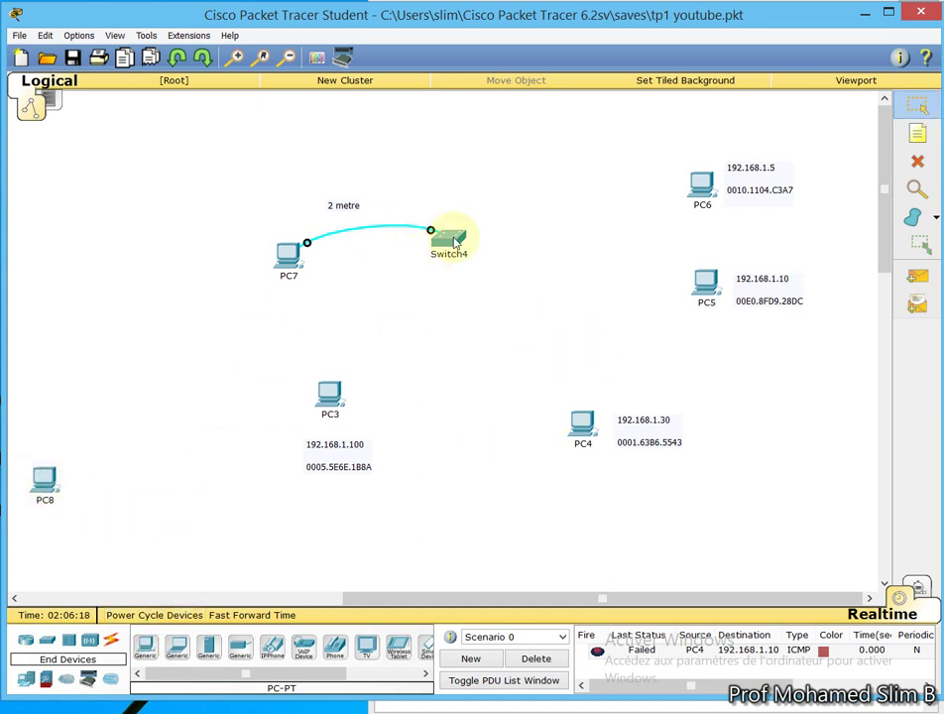
{"action": "left_click", "coordinate": [148, 647]}
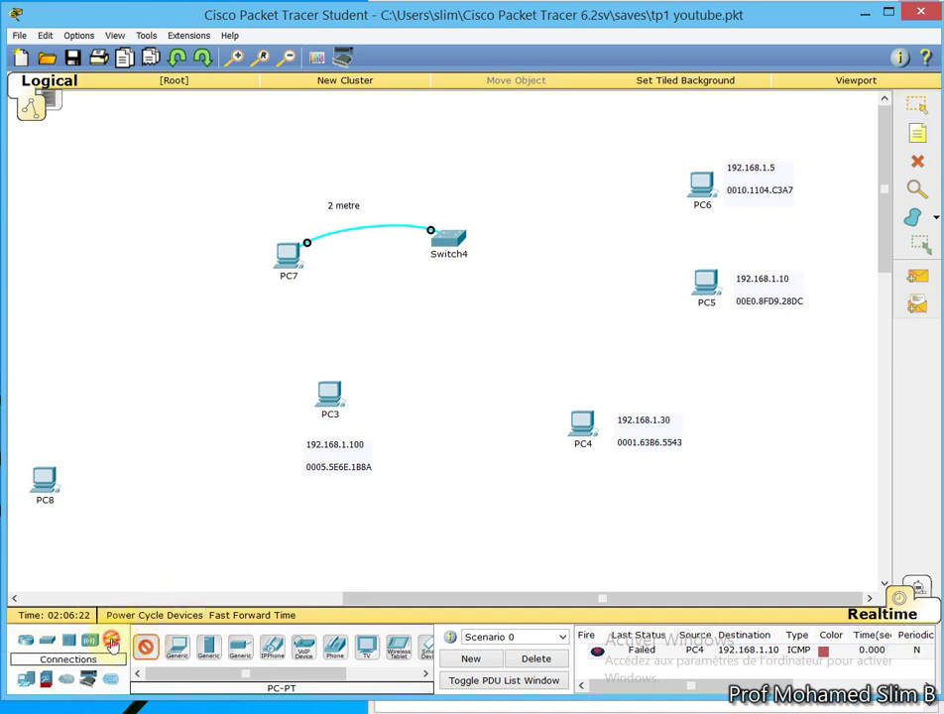
Start a console cable from PC8 FastEthernet0, cancel it, then select PC7, Switch4 and the label
{"action": "left_click", "coordinate": [112, 644]}
{"action": "left_click", "coordinate": [176, 647]}
{"action": "left_click", "coordinate": [49, 480]}
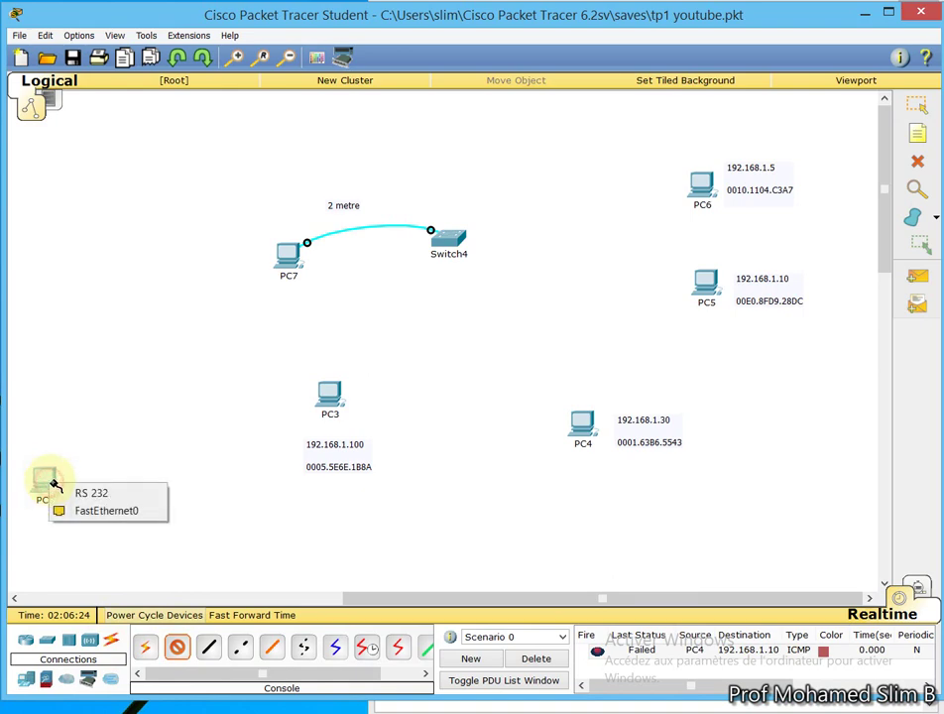
{"action": "left_click", "coordinate": [147, 509]}
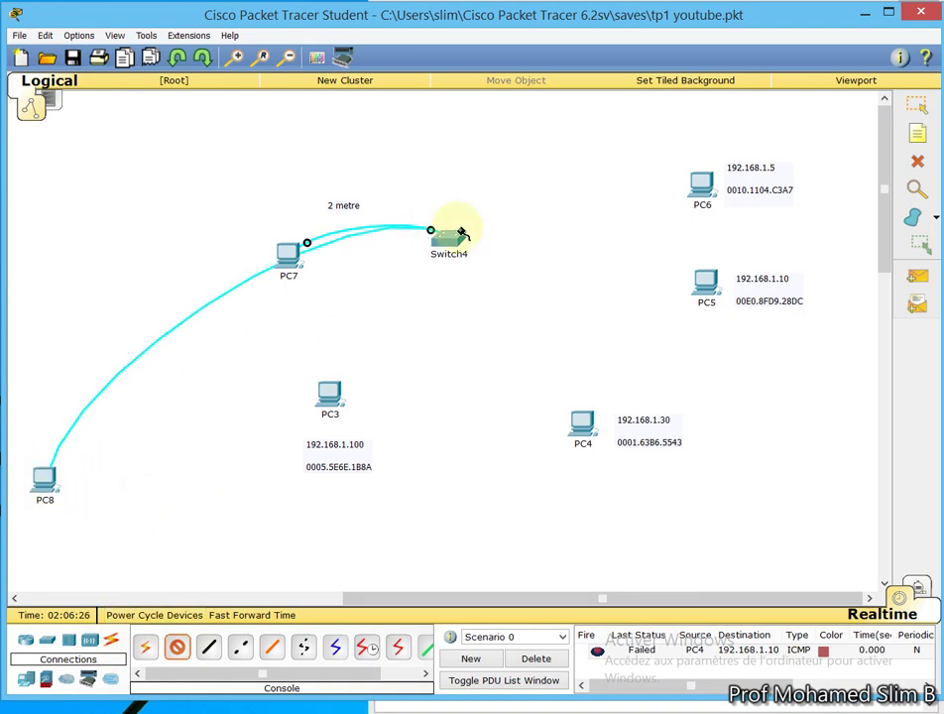
{"action": "mouse_move", "coordinate": [454, 244]}
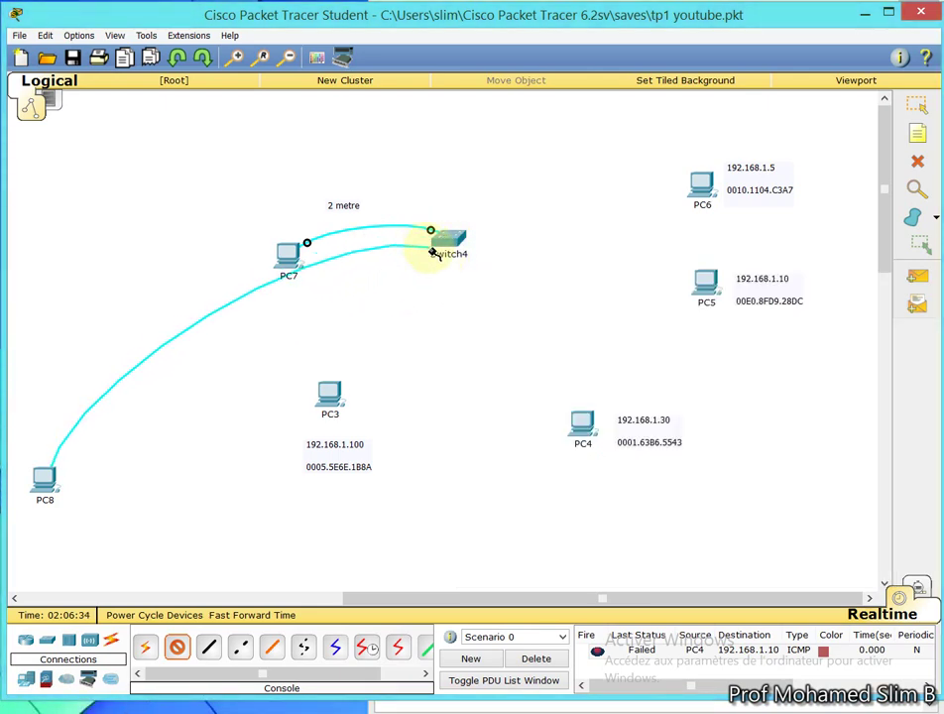
{"action": "key", "text": "Escape"}
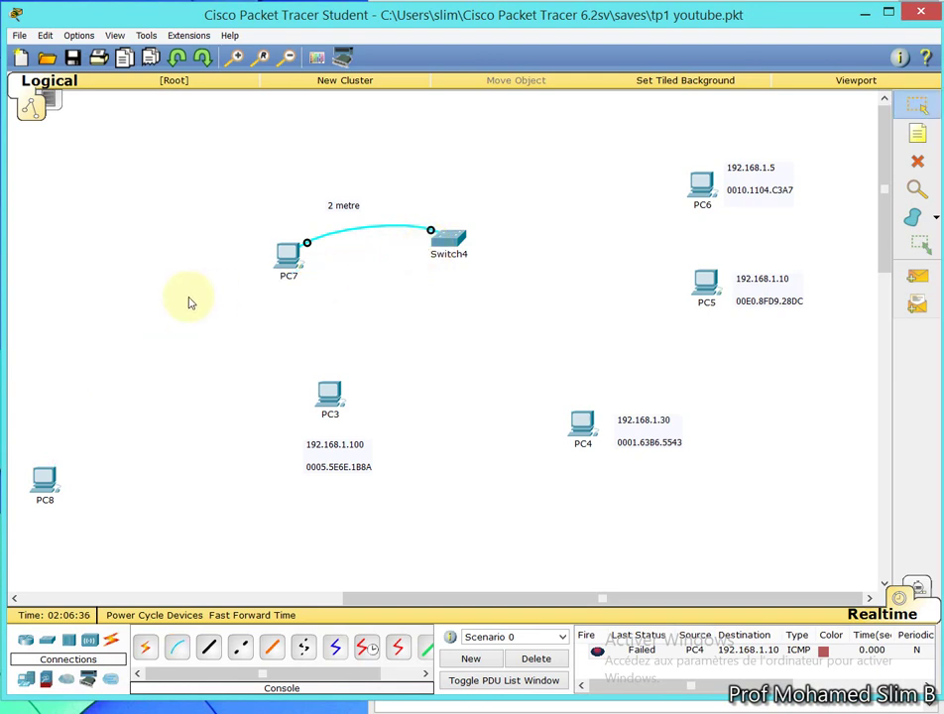
{"action": "left_click_drag", "start_coordinate": [174, 292], "coordinate": [496, 4]}
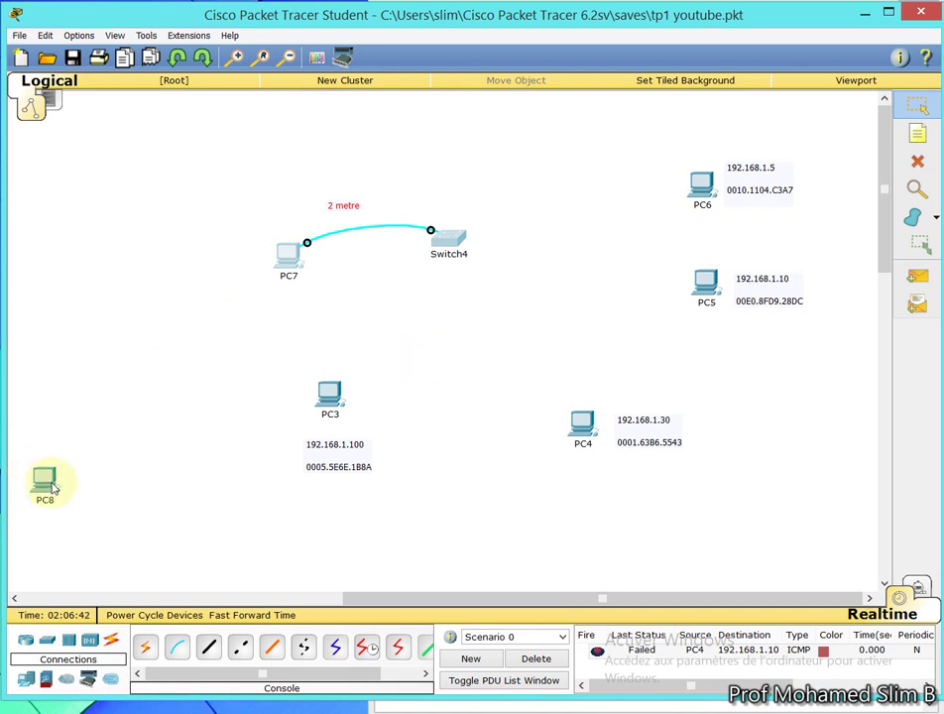
{"action": "mouse_move", "coordinate": [54, 488]}
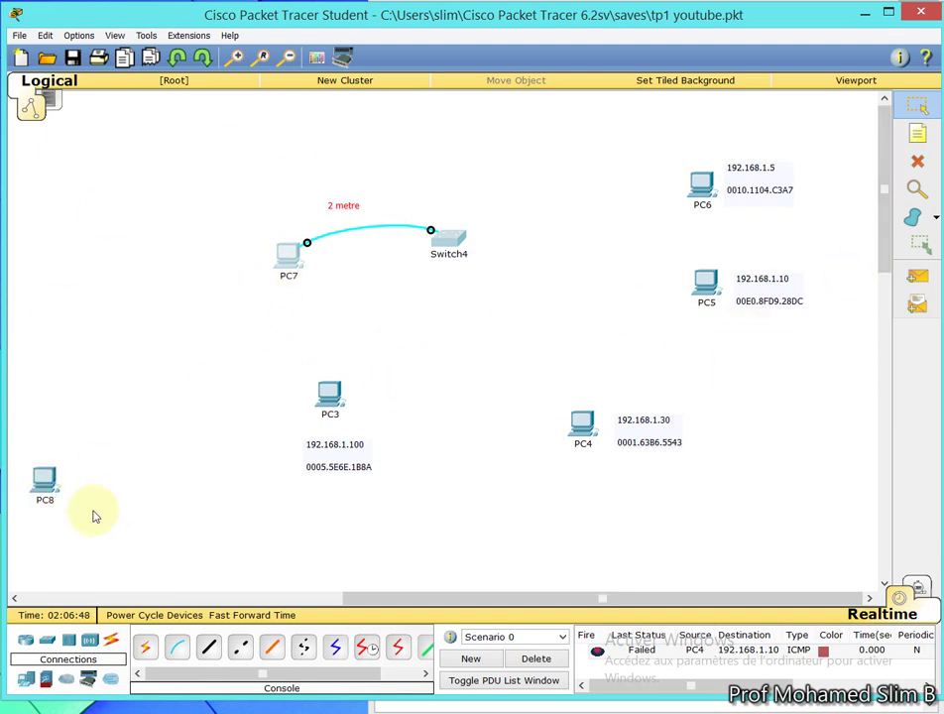
Place an 1841 Router0 above and right of PC8
{"action": "left_click", "coordinate": [27, 644]}
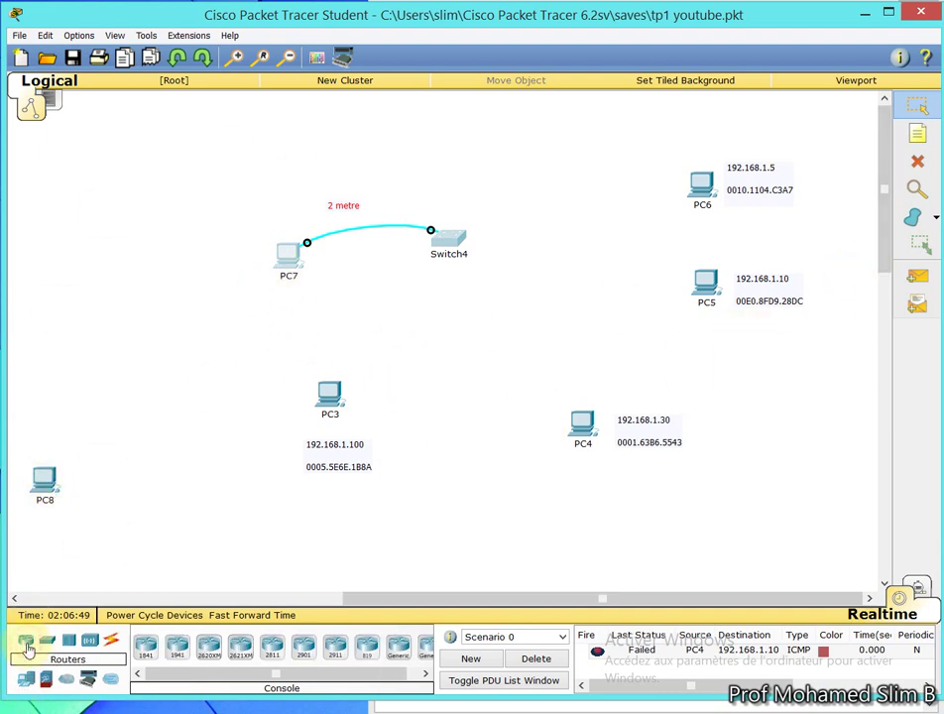
{"action": "left_click", "coordinate": [145, 646]}
{"action": "left_click", "coordinate": [205, 378]}
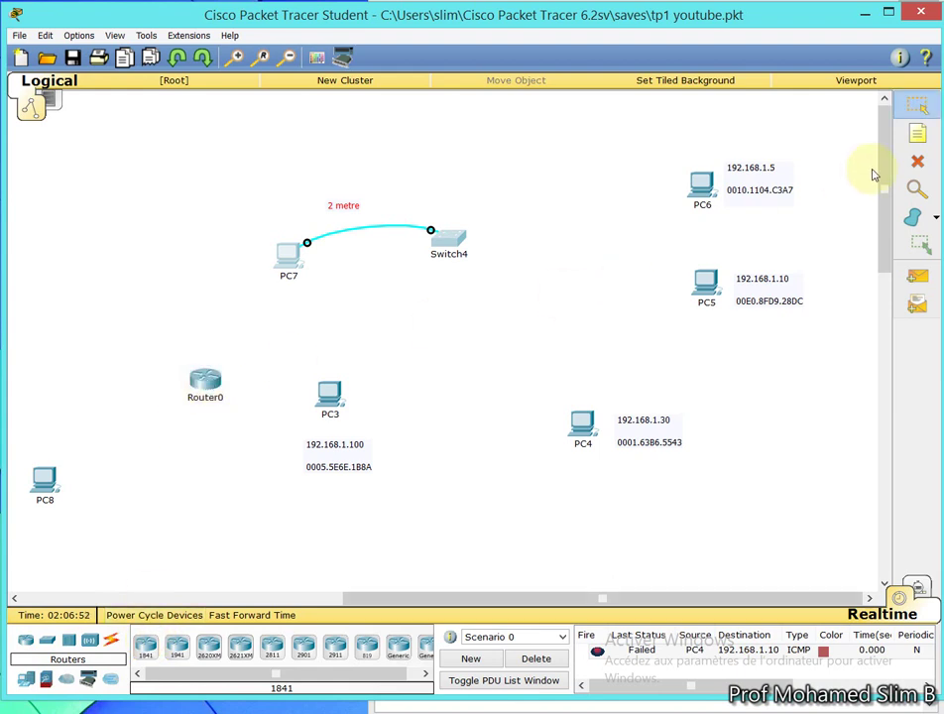
Cable PC8 FastEthernet0 to Router0 Fa0/0 with copper straight-through
{"action": "left_click", "coordinate": [111, 640]}
{"action": "left_click", "coordinate": [209, 649]}
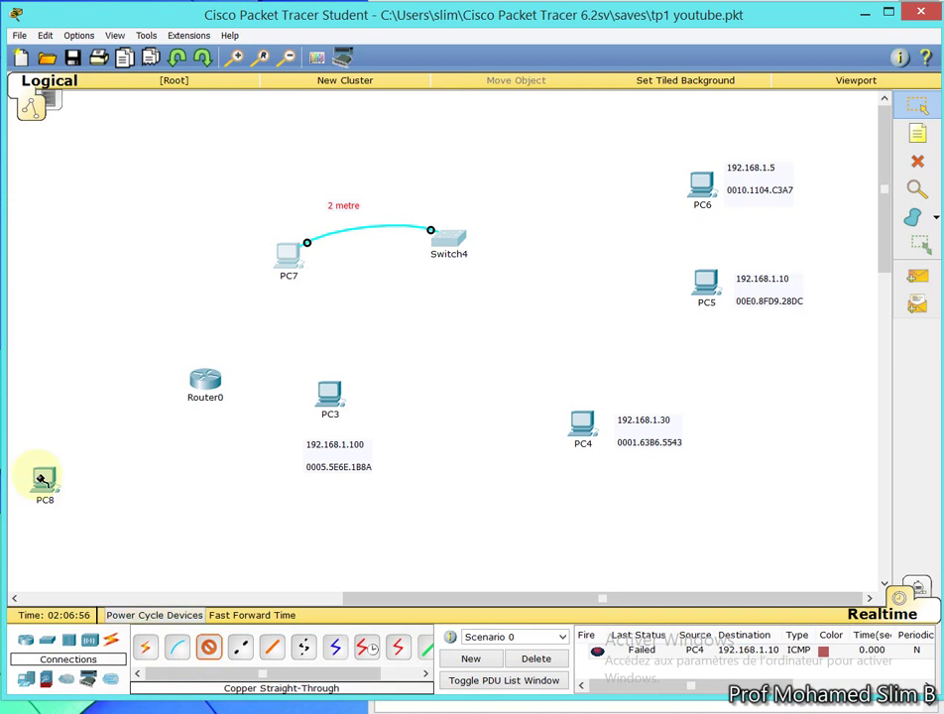
{"action": "left_click", "coordinate": [44, 478]}
{"action": "left_click", "coordinate": [89, 505]}
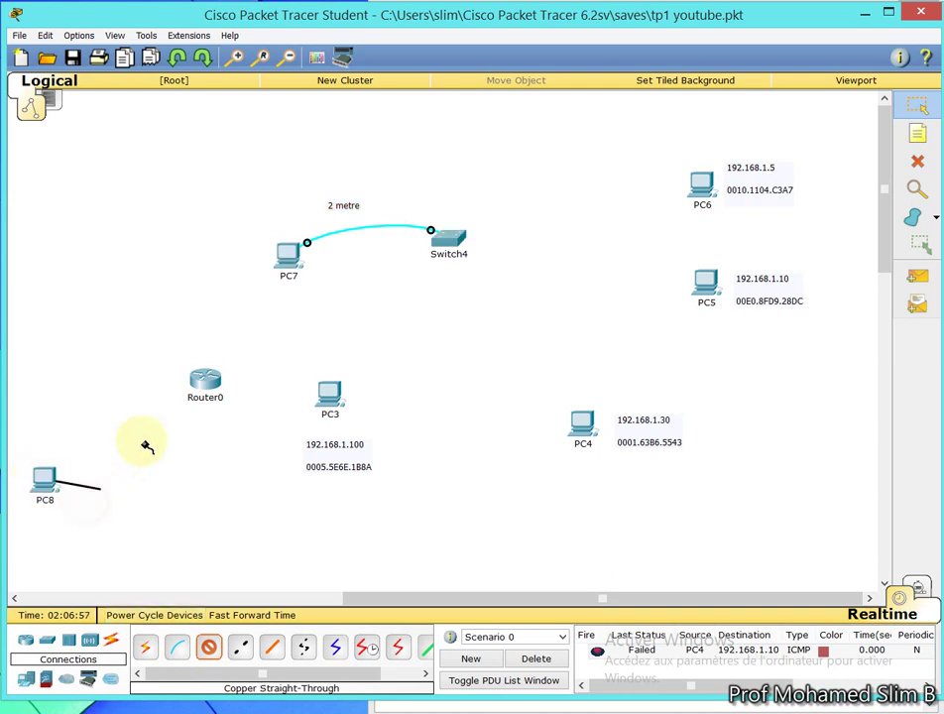
{"action": "left_click", "coordinate": [201, 385]}
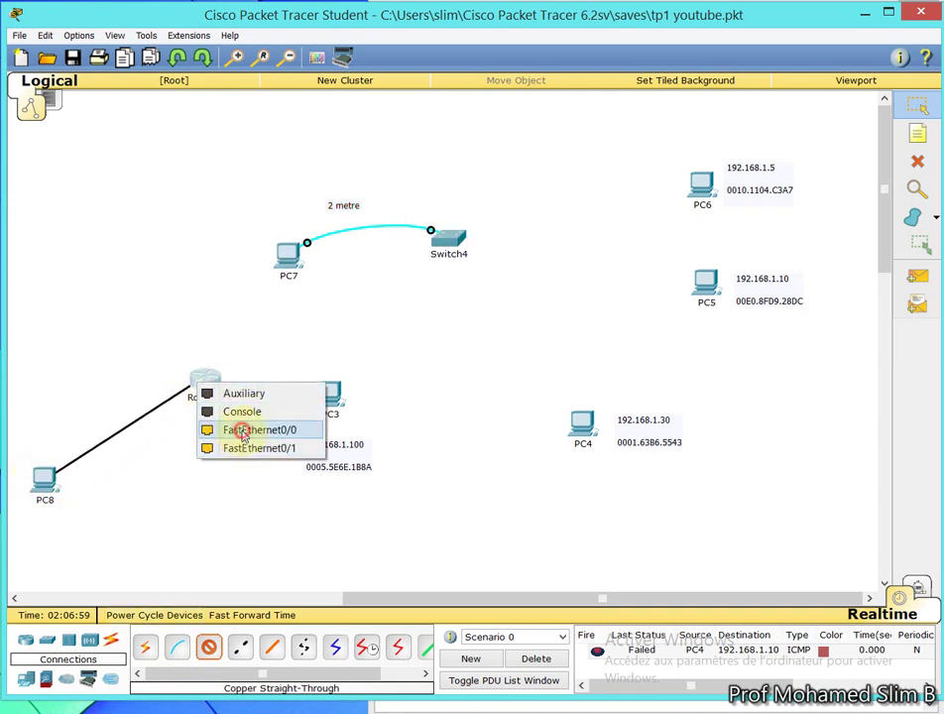
{"action": "left_click", "coordinate": [241, 430]}
Cable Router0 Fa0/1 to Switch4 Fa0/1 with copper straight-through
{"action": "left_click", "coordinate": [210, 646]}
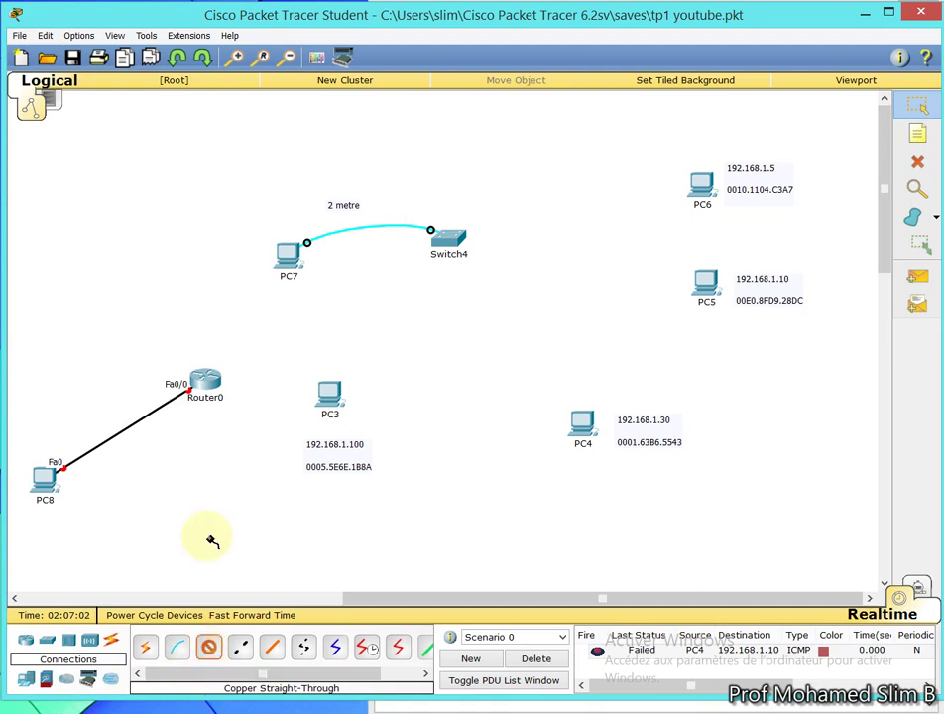
{"action": "left_click", "coordinate": [210, 383]}
{"action": "left_click", "coordinate": [246, 425]}
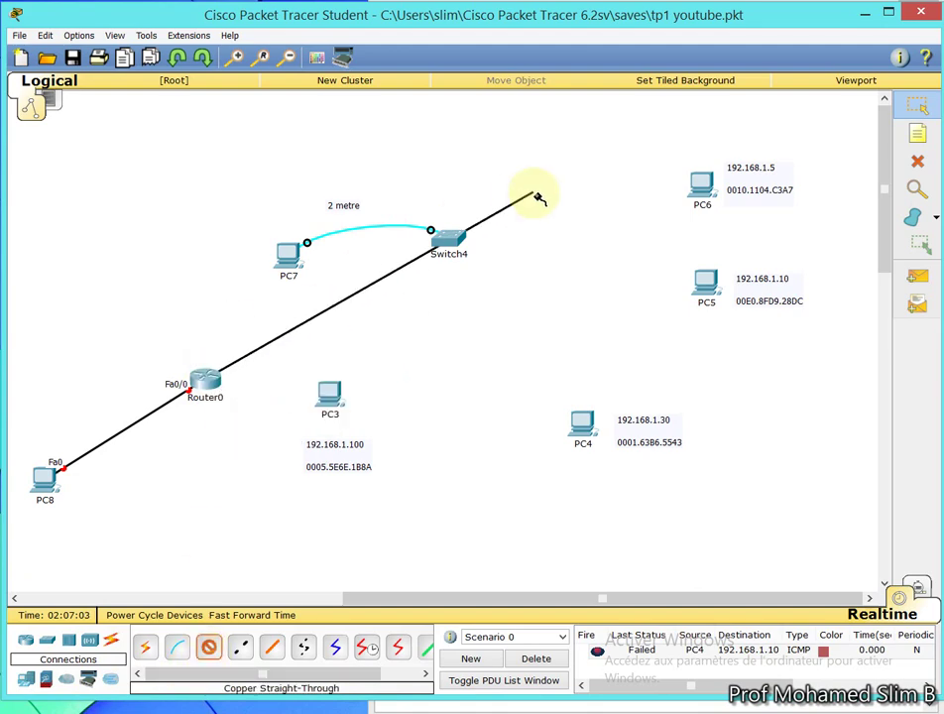
{"action": "left_click", "coordinate": [450, 240]}
{"action": "left_click", "coordinate": [478, 251]}
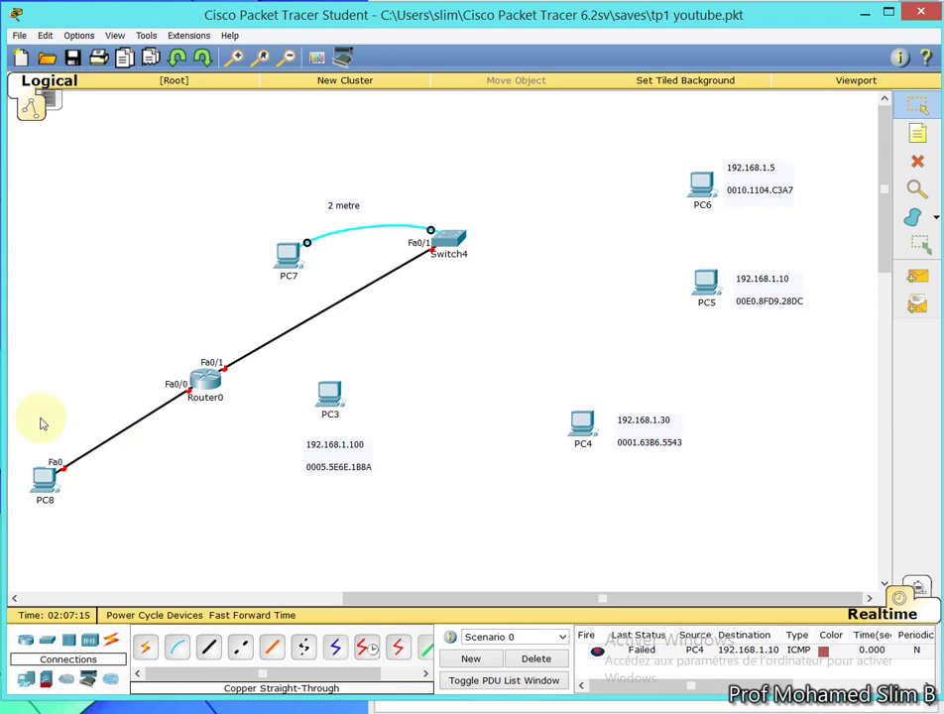
Delete the Router0–Switch4 link, the PC8–Router0 link, and Router0
{"action": "left_click", "coordinate": [917, 161]}
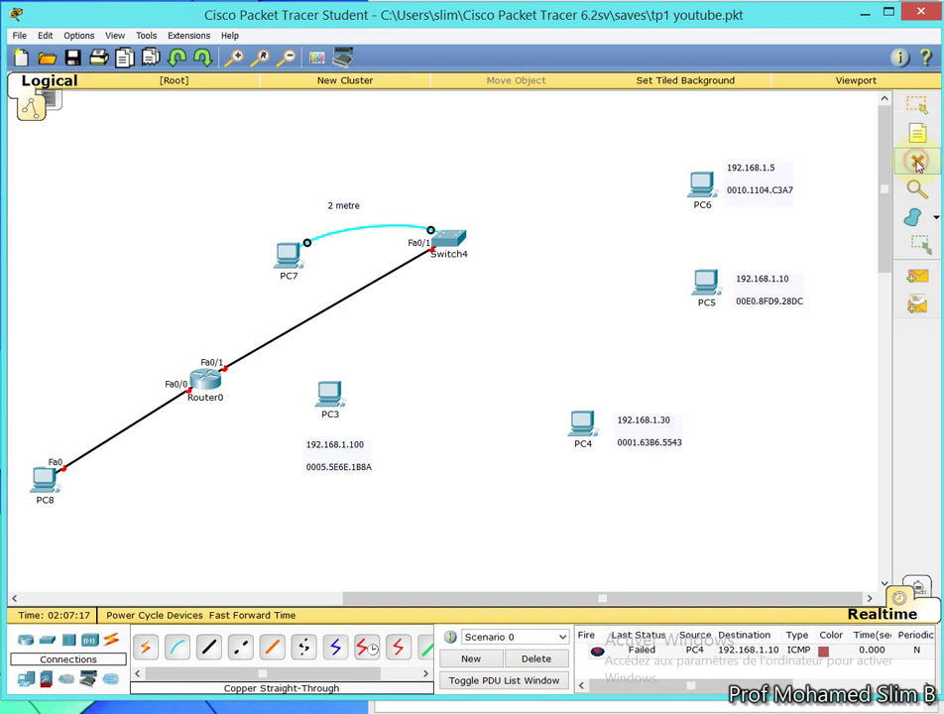
{"action": "left_click", "coordinate": [337, 302]}
{"action": "left_click", "coordinate": [115, 439]}
{"action": "left_click", "coordinate": [205, 382]}
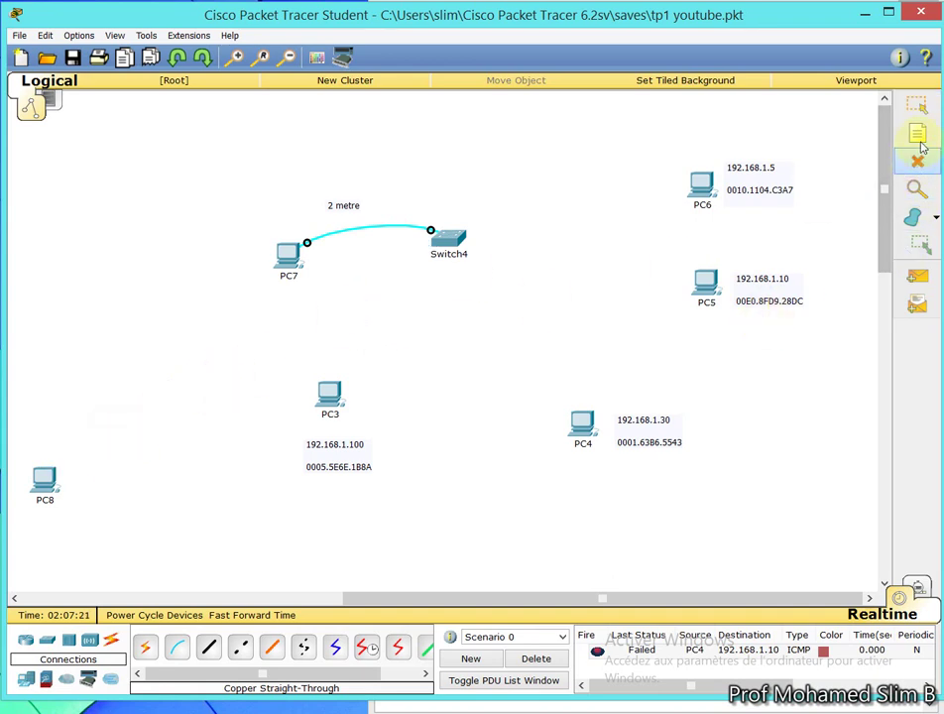
Open PC8's Command Prompt from its Desktop applications
{"action": "left_click", "coordinate": [917, 104]}
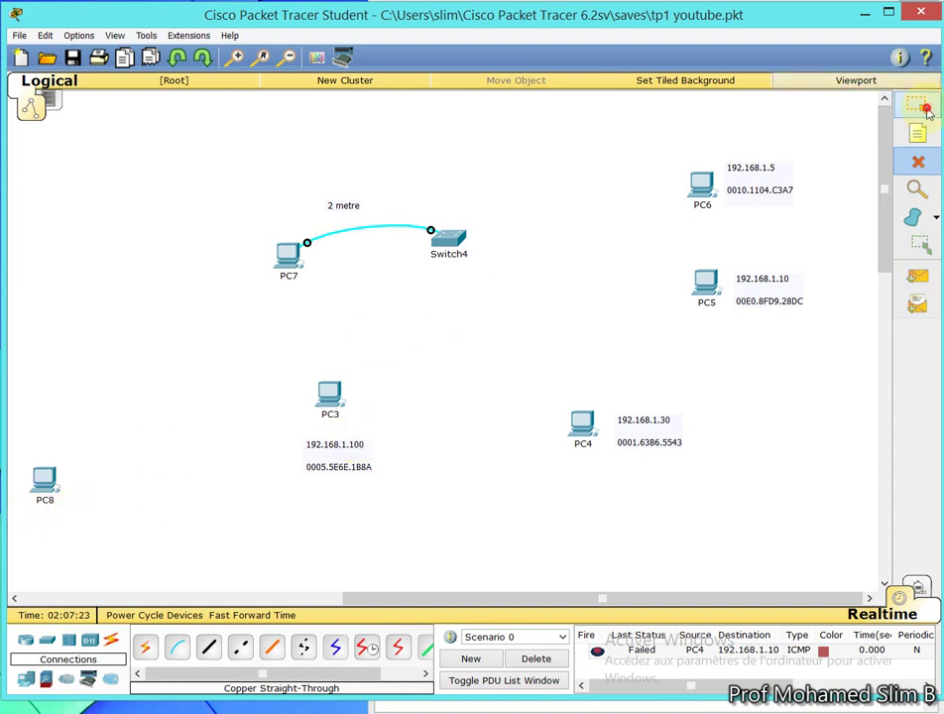
{"action": "left_click", "coordinate": [39, 478]}
{"action": "left_click", "coordinate": [260, 222]}
{"action": "left_click", "coordinate": [203, 223]}
{"action": "left_click", "coordinate": [369, 303]}
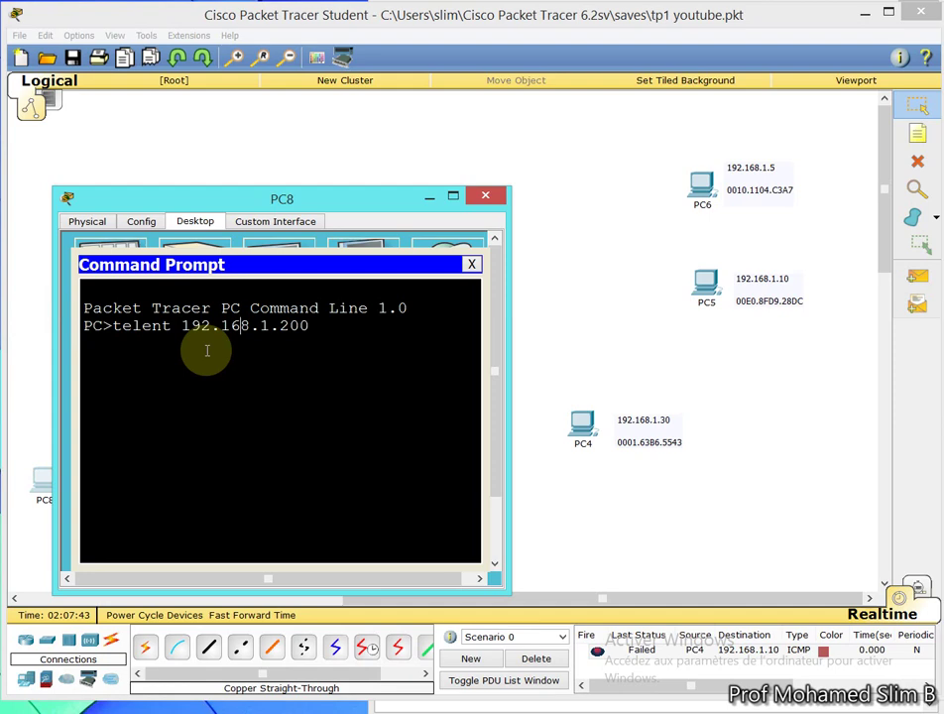
Fix the typo, run telnet 192.168.1.200 on PC8, and close the Command Prompt
{"action": "type", "text": "n"}
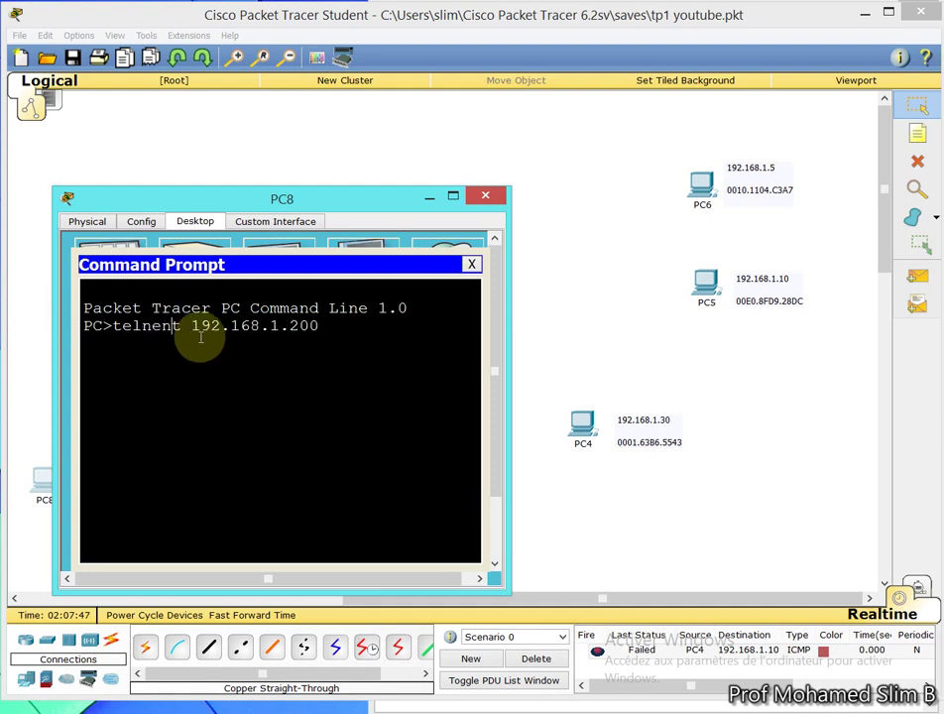
{"action": "key", "text": "BackSpace"}
{"action": "key", "text": "Return"}
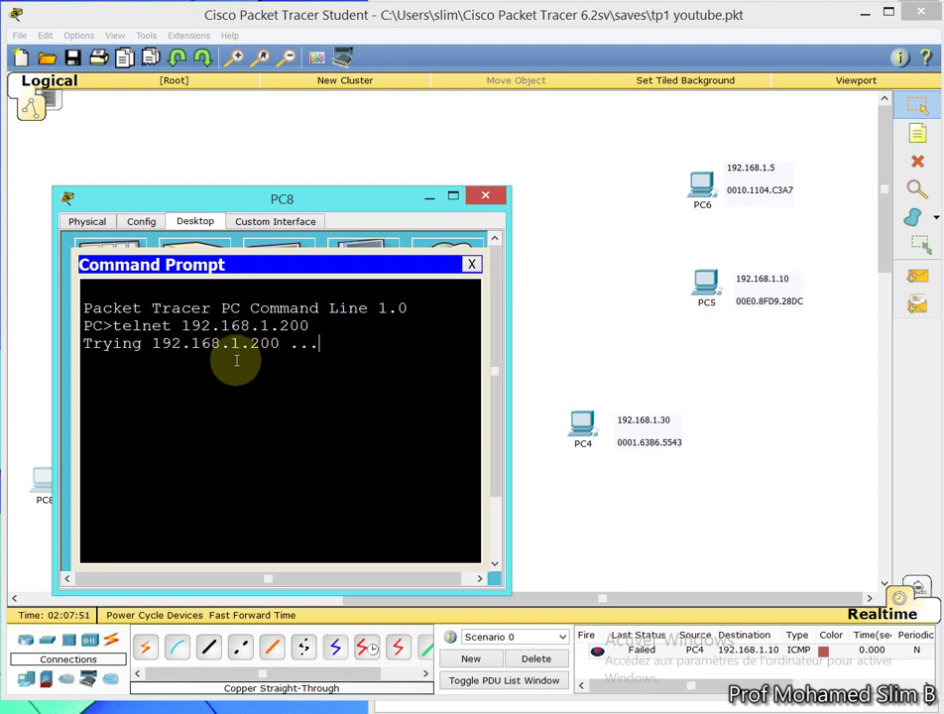
{"action": "left_click", "coordinate": [472, 265]}
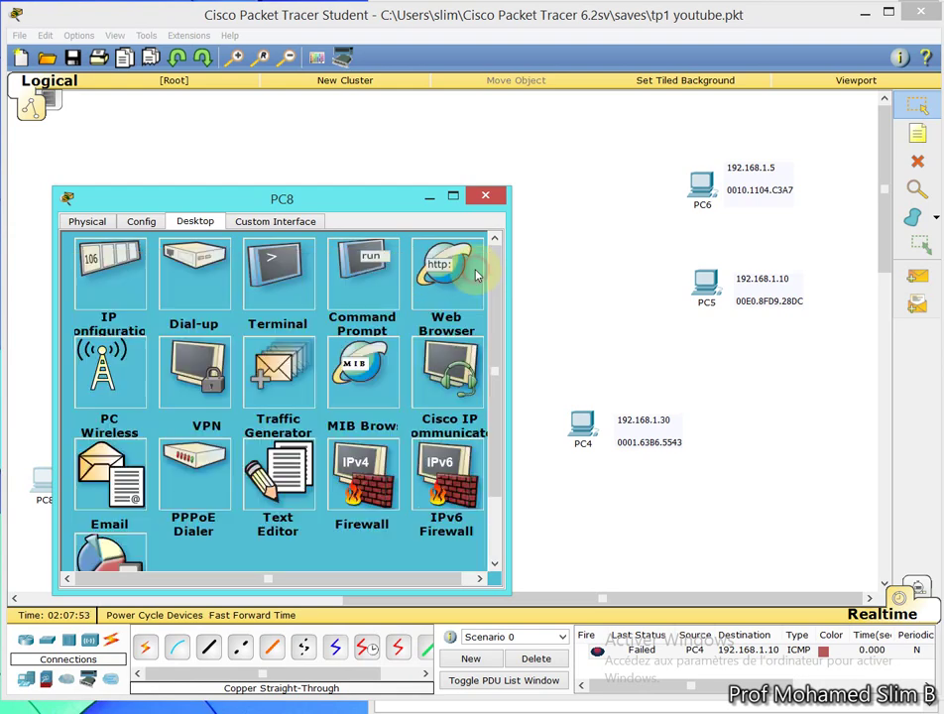
Close PC8's window, nudge the 2 metre label, and cable PC8 Fa0 to Switch4 Fa0/1
{"action": "left_click", "coordinate": [486, 198]}
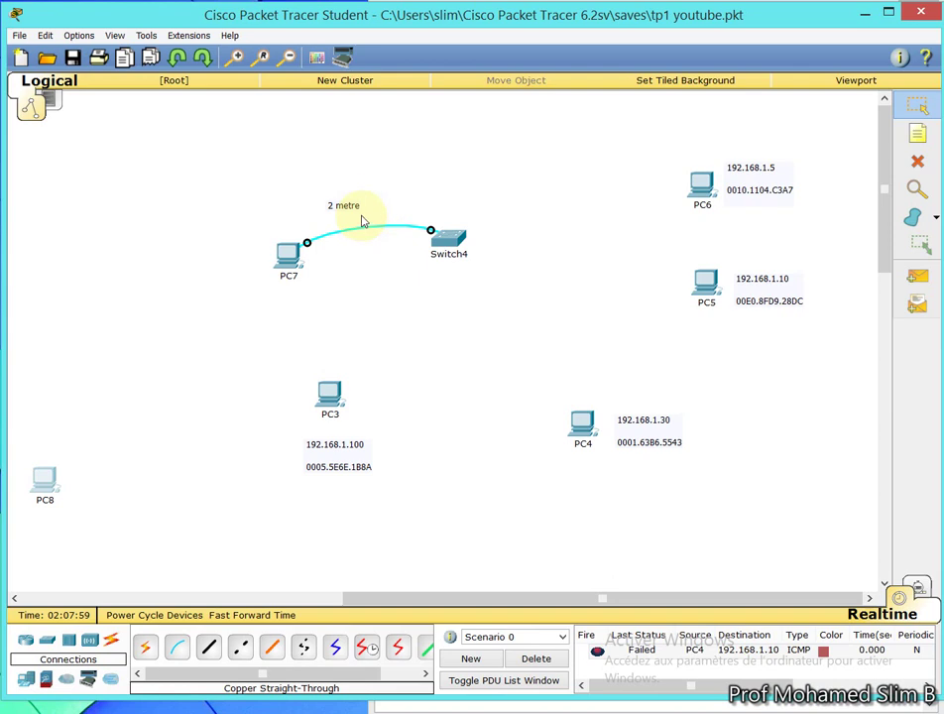
{"action": "left_click_drag", "start_coordinate": [354, 206], "coordinate": [371, 222]}
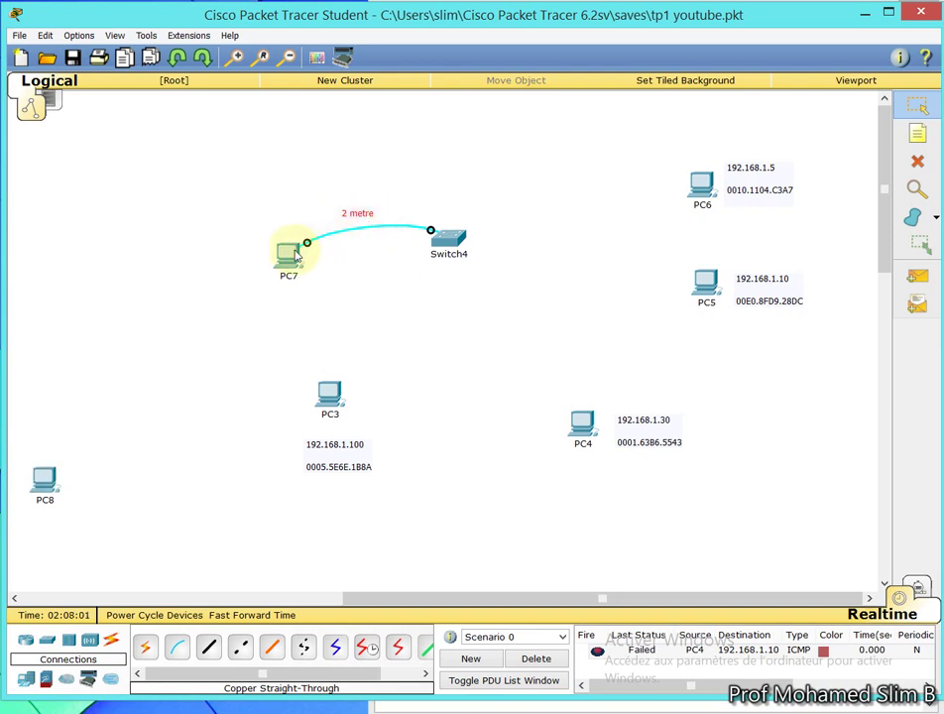
{"action": "mouse_move", "coordinate": [296, 256]}
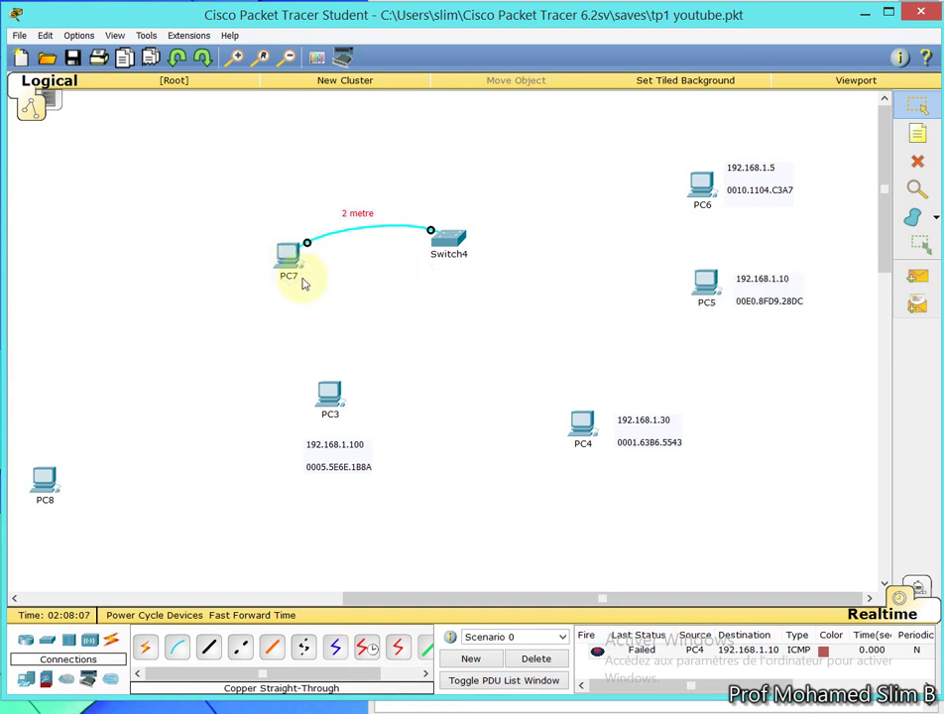
{"action": "left_click", "coordinate": [210, 649]}
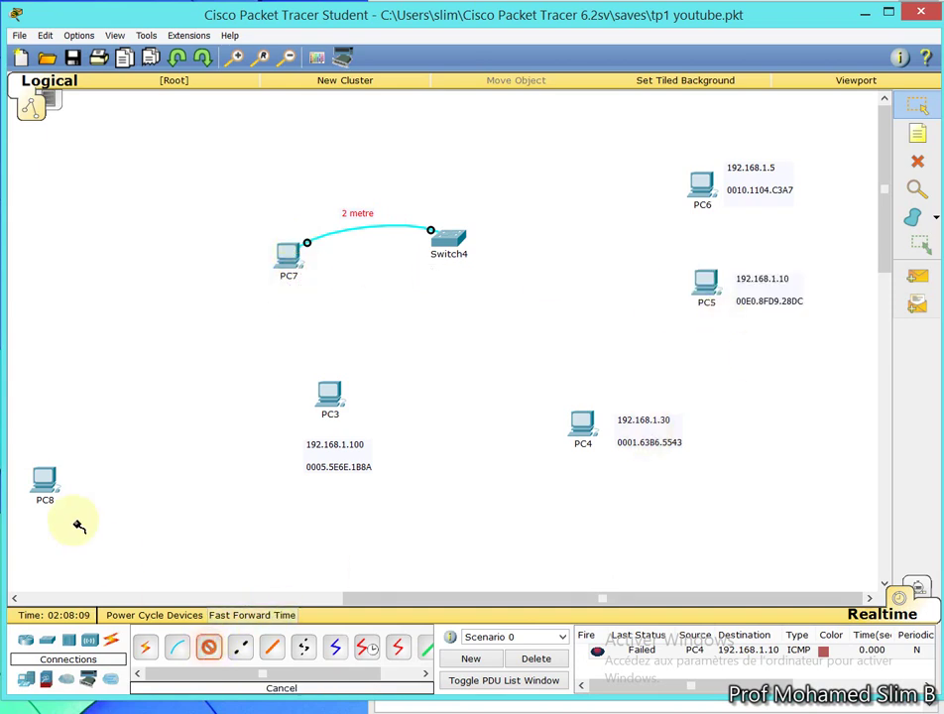
{"action": "left_click", "coordinate": [46, 482]}
{"action": "left_click", "coordinate": [133, 505]}
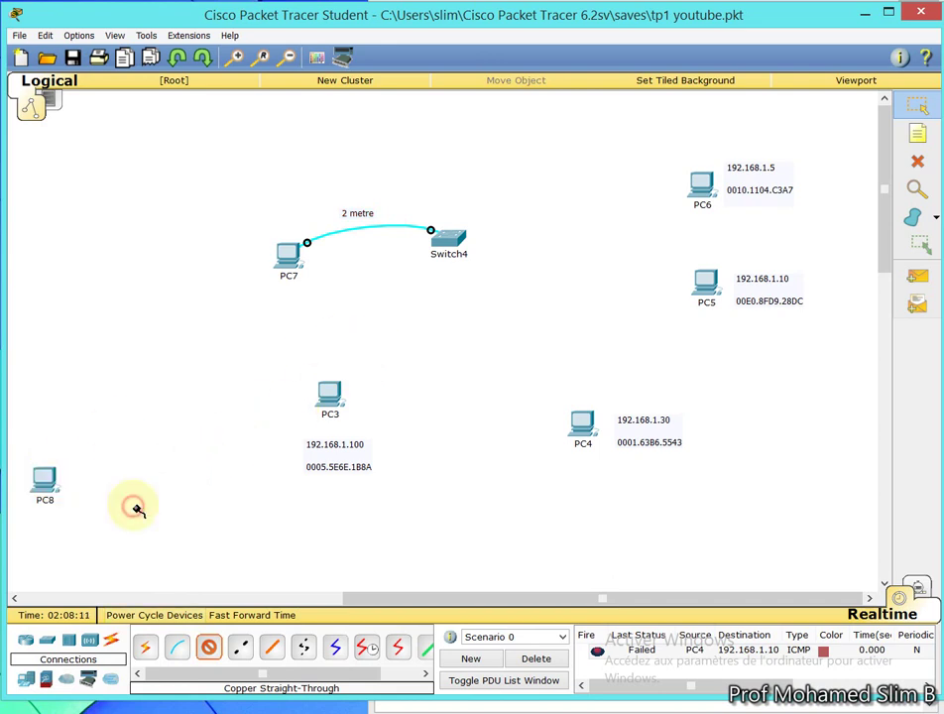
{"action": "left_click", "coordinate": [449, 240]}
{"action": "left_click", "coordinate": [464, 249]}
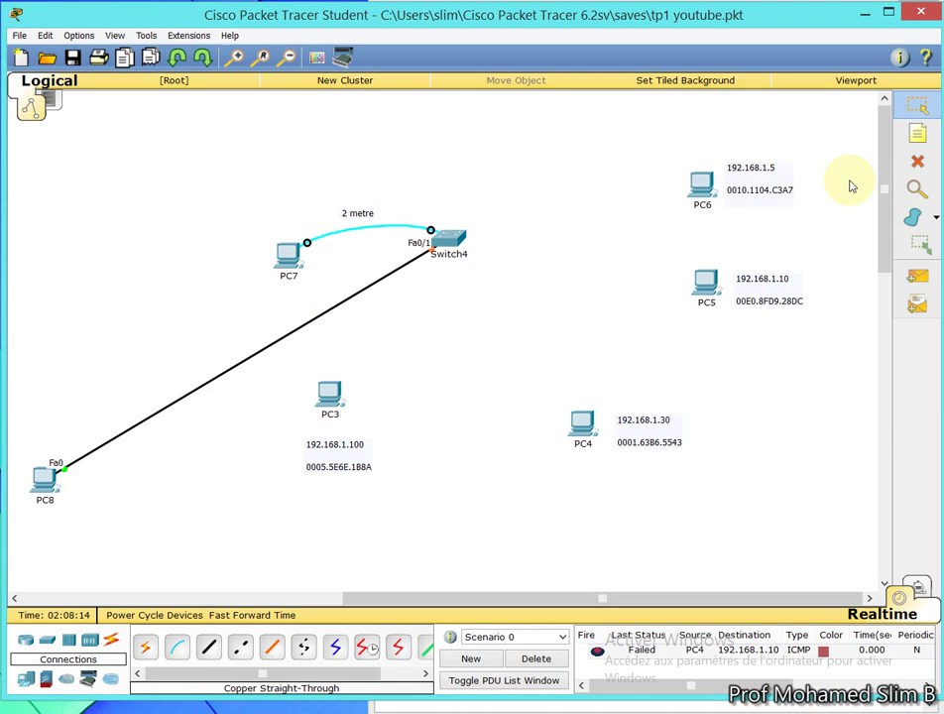
Add a 'telnet 192.168.1.30' note beside PC8's new link
{"action": "left_click", "coordinate": [917, 135]}
{"action": "left_click", "coordinate": [81, 445]}
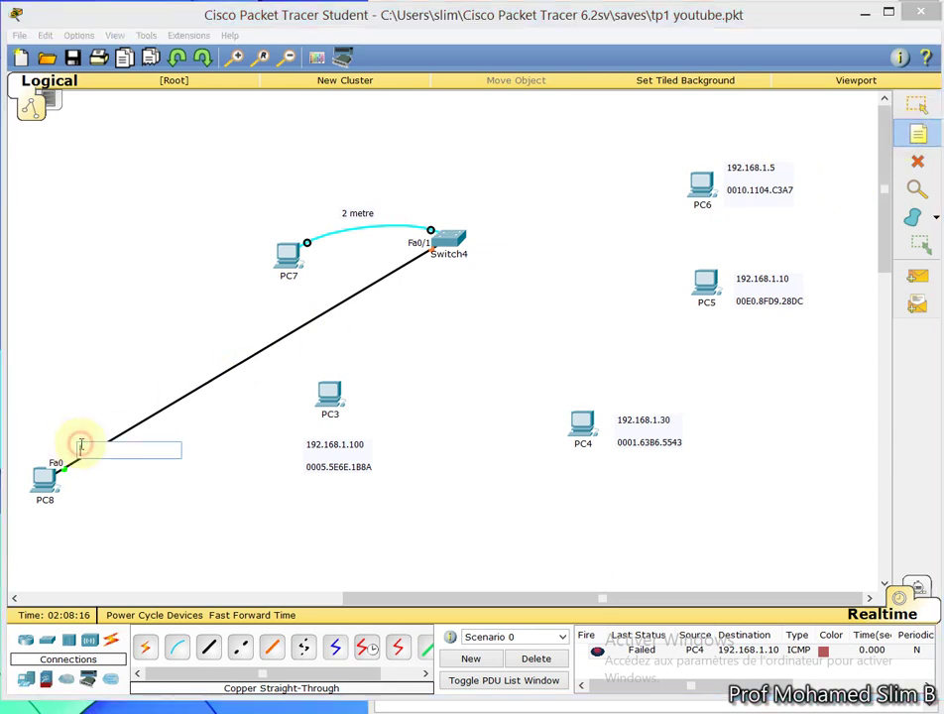
{"action": "type", "text": "telnet 192.168.1.30"}
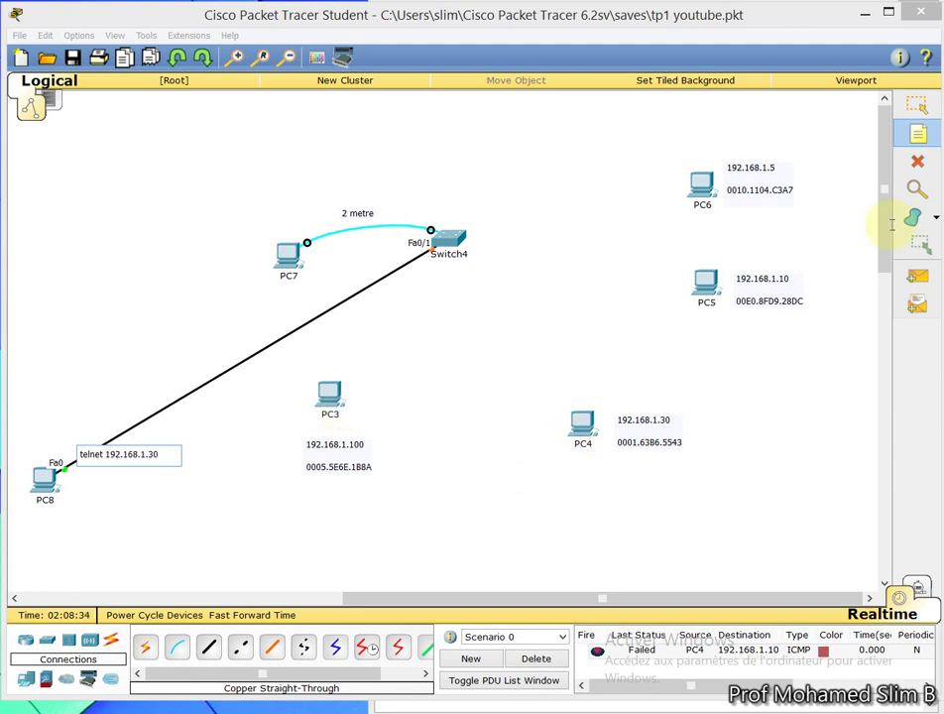
{"action": "left_click", "coordinate": [918, 110]}
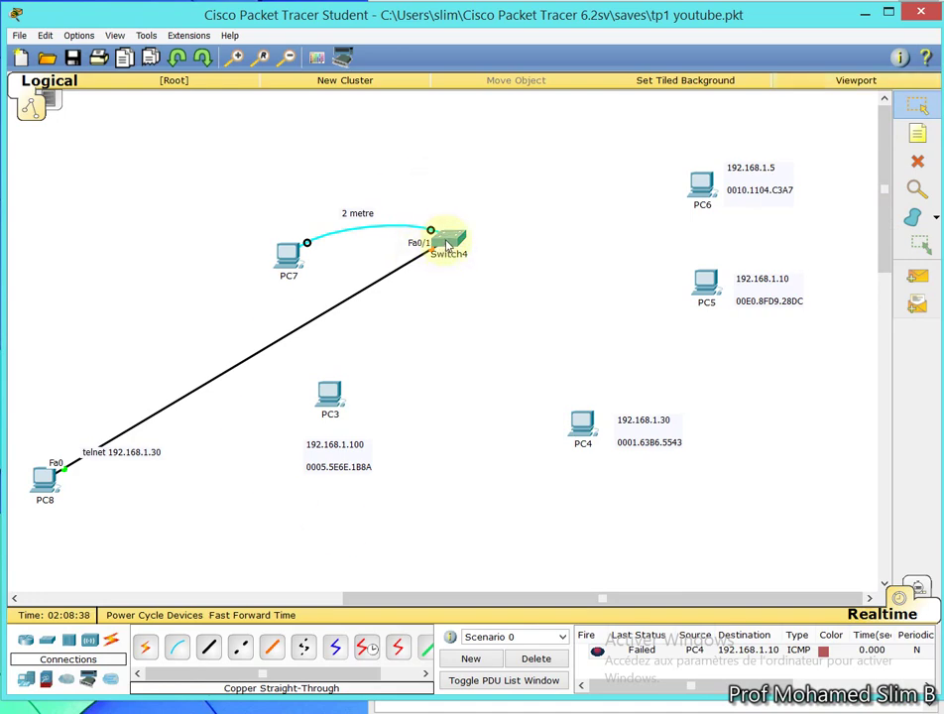
{"action": "mouse_move", "coordinate": [448, 246]}
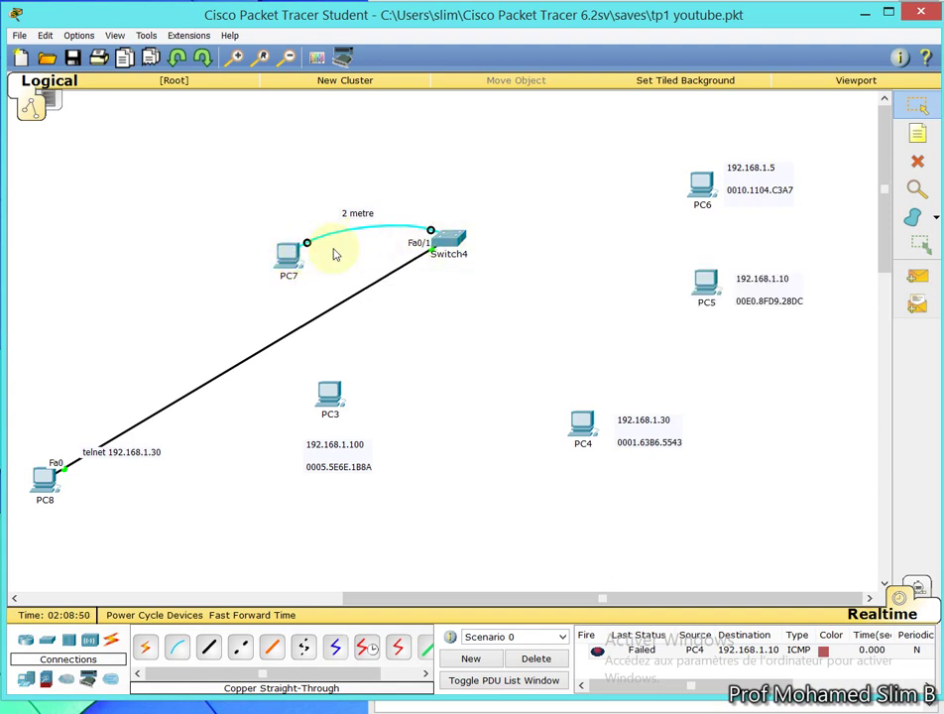
{"action": "left_click", "coordinate": [446, 242]}
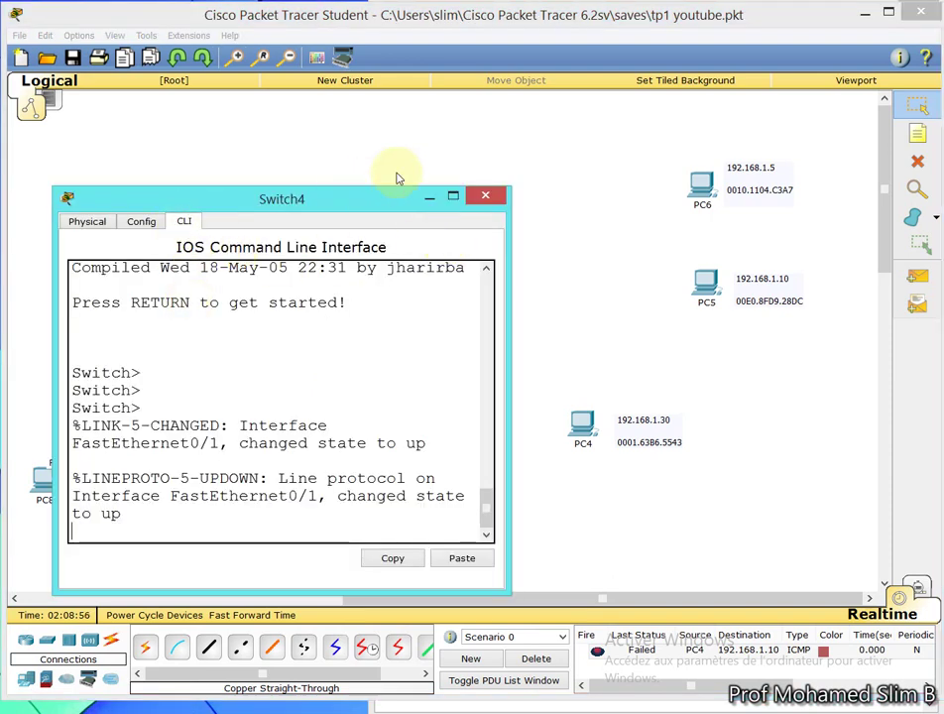
{"action": "left_click", "coordinate": [487, 196]}
{"action": "left_click", "coordinate": [449, 230]}
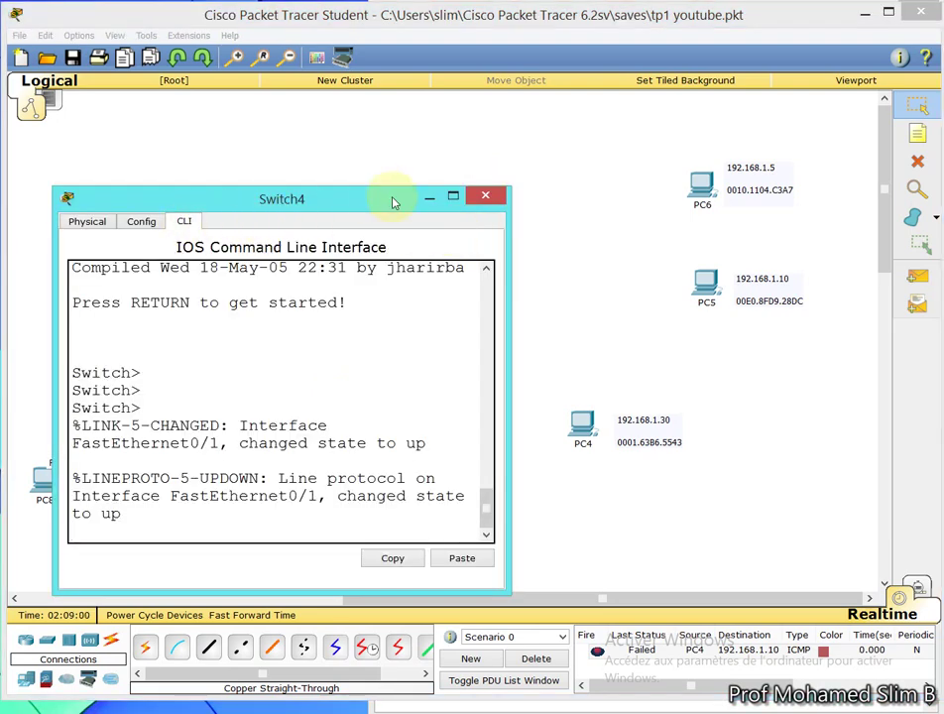
{"action": "left_click", "coordinate": [485, 198]}
{"action": "left_click", "coordinate": [287, 255]}
Reposition PC7's Desktop window and open Terminal Configuration at 9600 bps, 8 data bits, no parity, 1 stop
{"action": "left_click", "coordinate": [194, 220]}
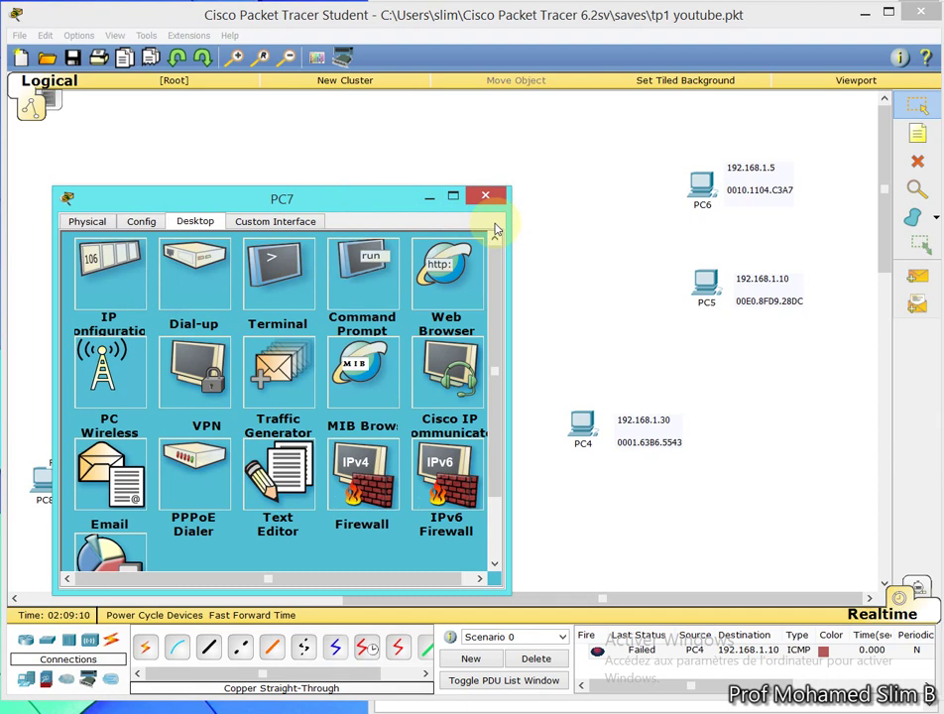
{"action": "left_click_drag", "start_coordinate": [404, 202], "coordinate": [381, 264]}
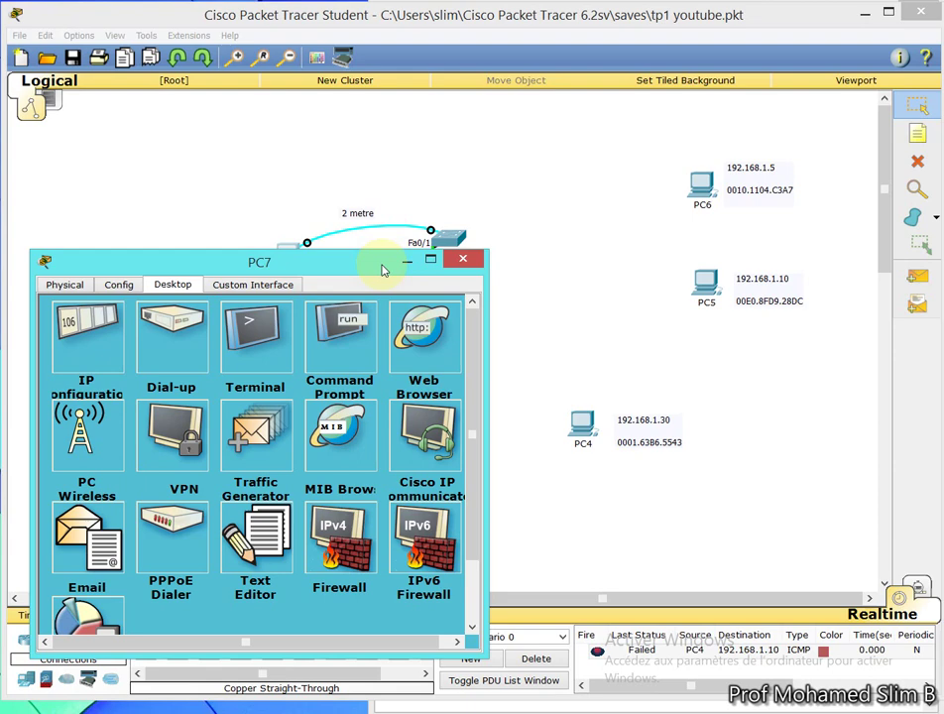
{"action": "left_click_drag", "start_coordinate": [382, 264], "coordinate": [388, 245]}
{"action": "left_click", "coordinate": [411, 131]}
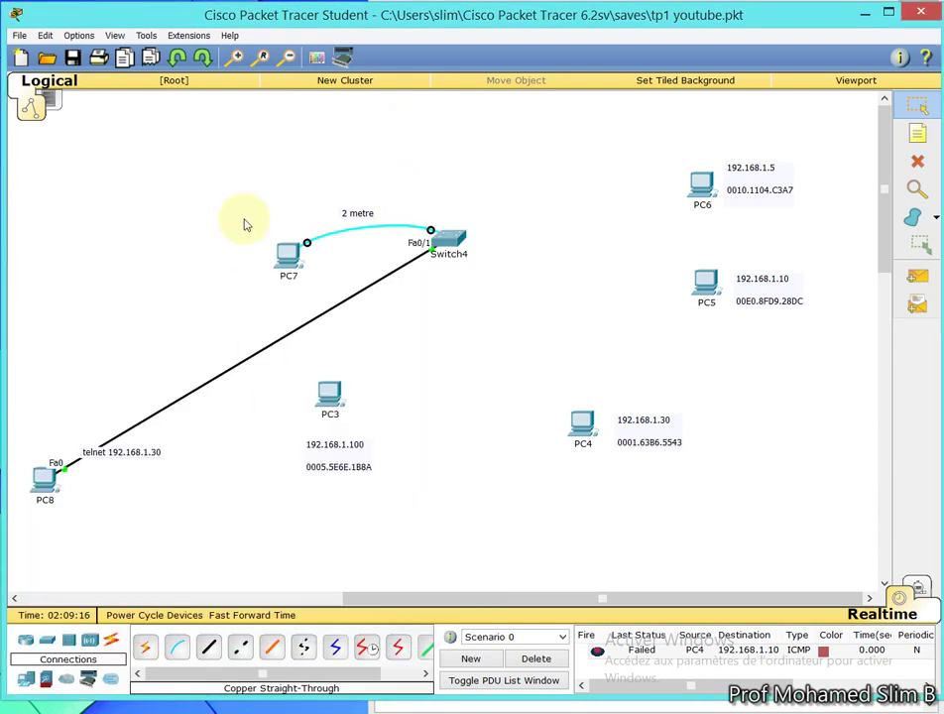
{"action": "left_click", "coordinate": [285, 261]}
{"action": "left_click_drag", "start_coordinate": [292, 244], "coordinate": [365, 175]}
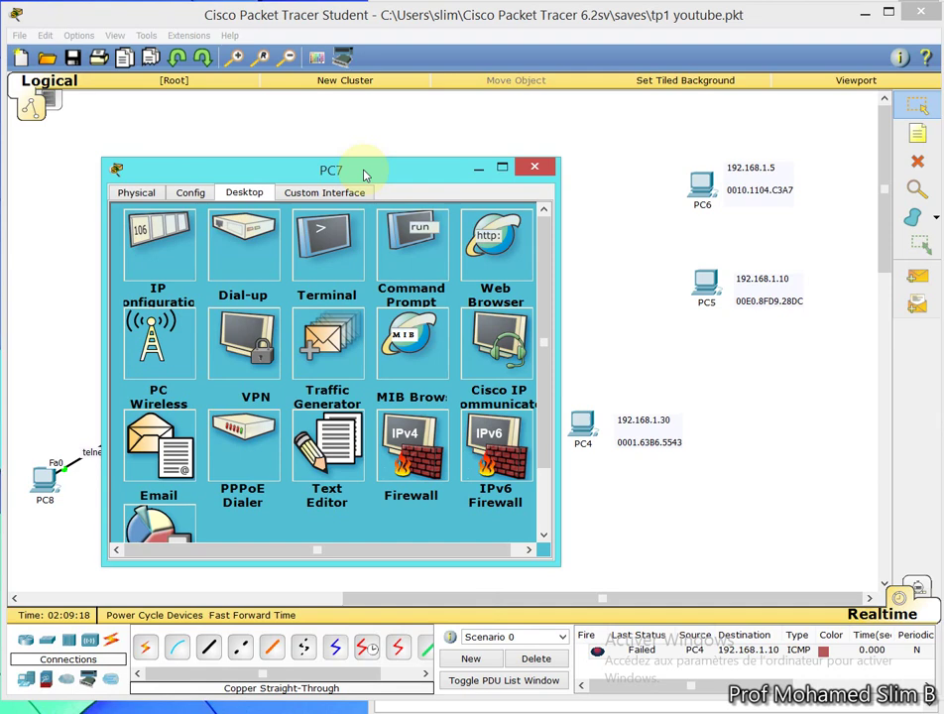
{"action": "left_click", "coordinate": [335, 249]}
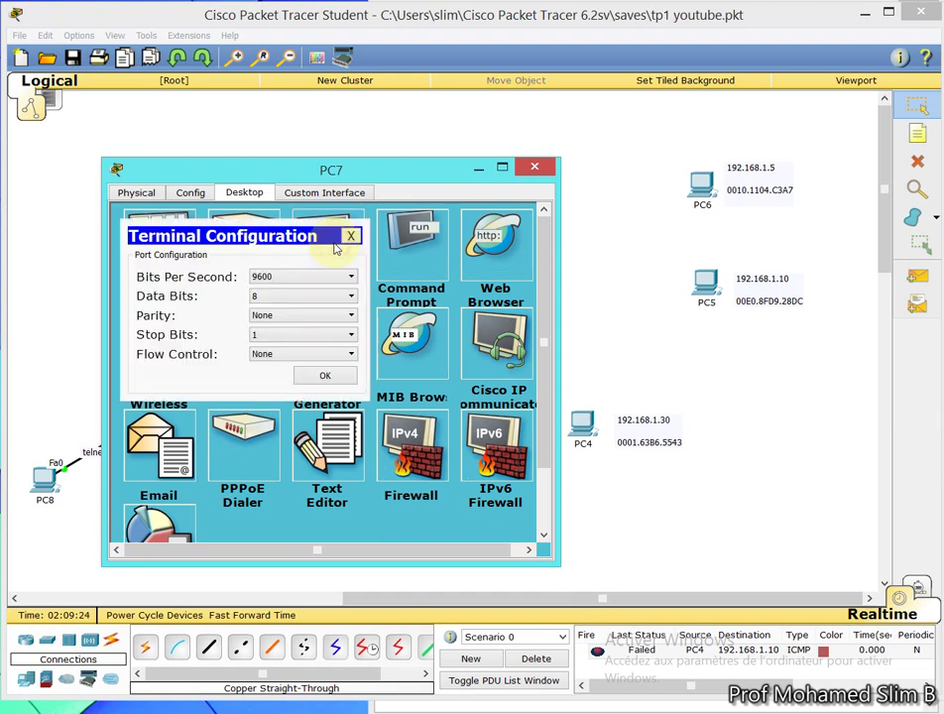
Open the switch console and enter privileged mode (en) and global configuration (conf t)
{"action": "left_click", "coordinate": [324, 377]}
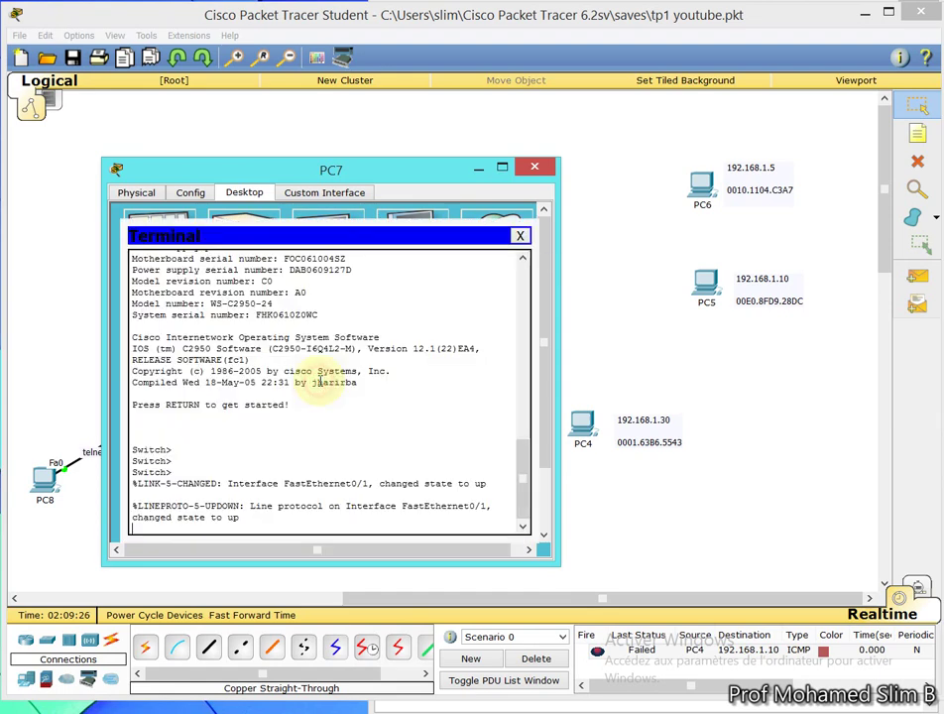
{"action": "key", "text": "Return"}
{"action": "key", "text": "Return"}
{"action": "key", "text": "Return"}
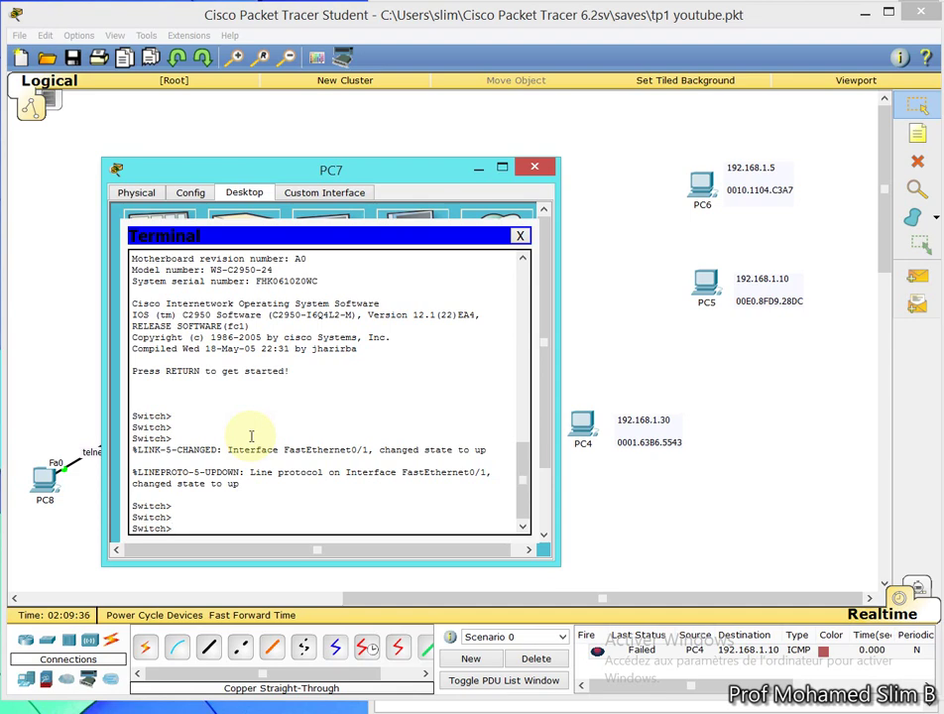
{"action": "type", "text": "en"}
{"action": "key", "text": "Return"}
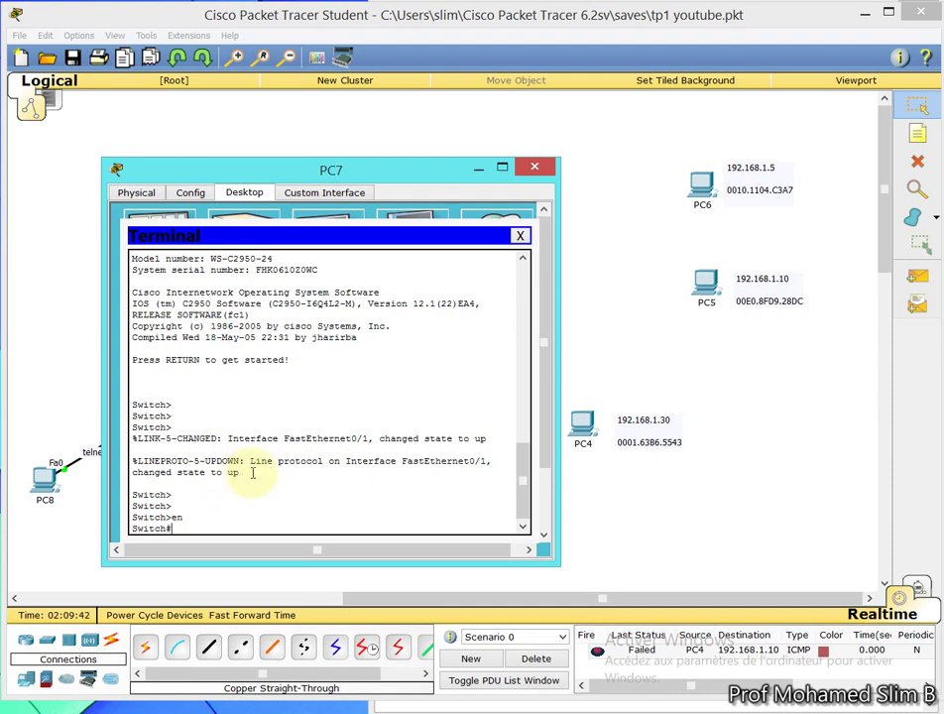
{"action": "type", "text": "conf"}
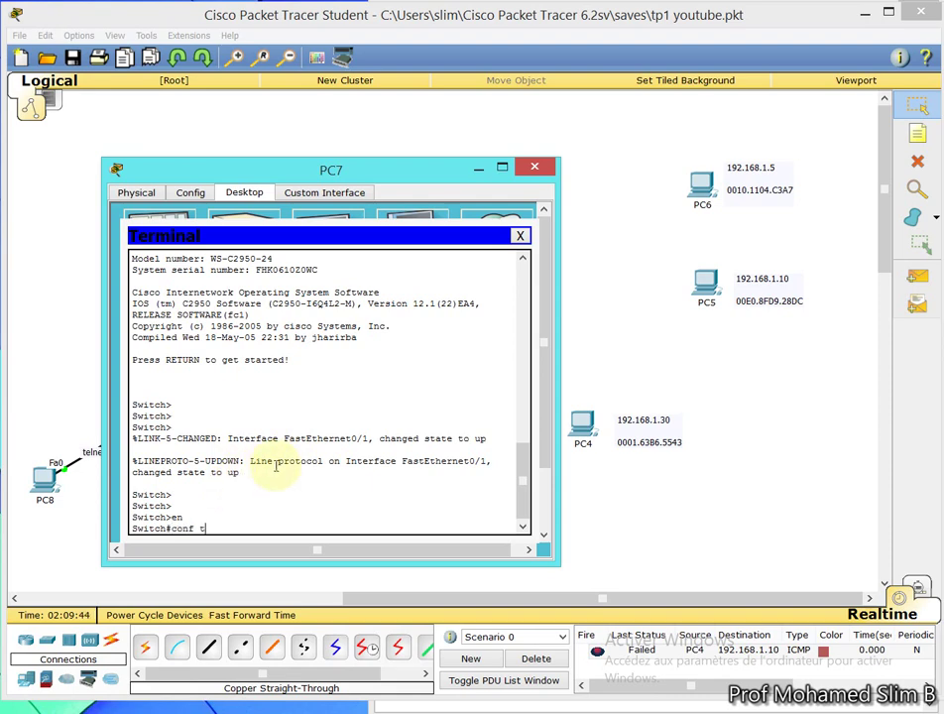
{"action": "type", "text": " t"}
{"action": "key", "text": "Return"}
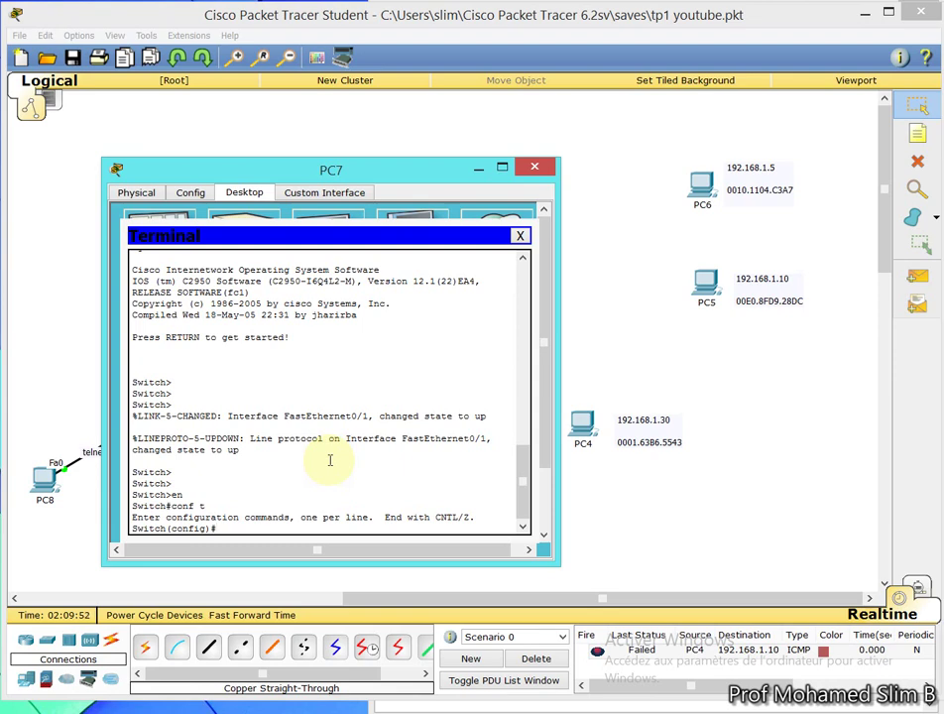
{"action": "type", "text": "line v"}
{"action": "type", "text": "ty 0 15"}
{"action": "key", "text": "Return"}
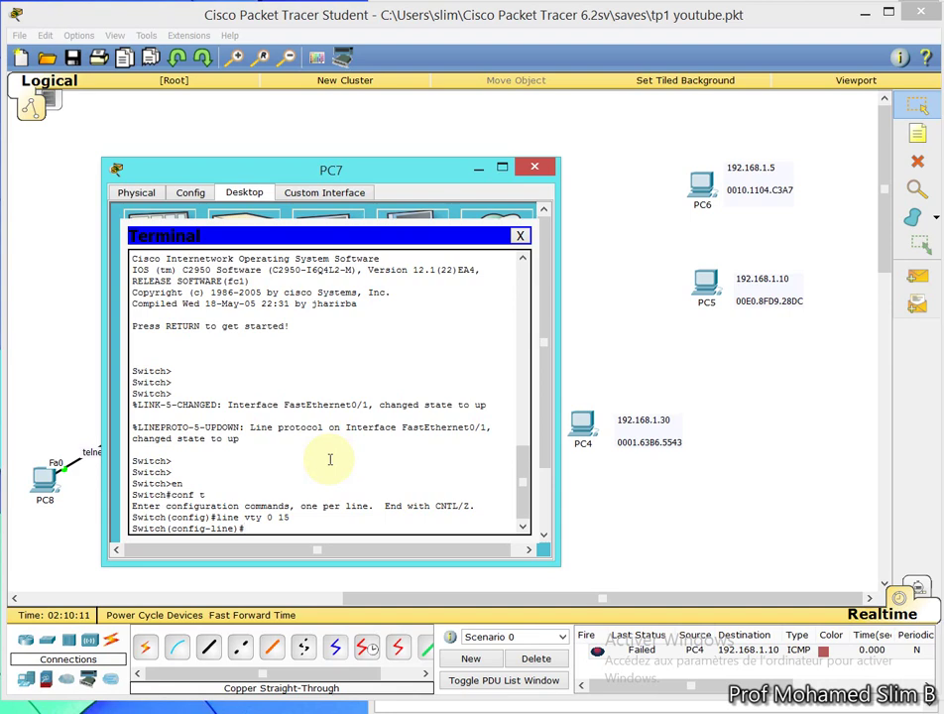
{"action": "type", "text": "password cisco"}
{"action": "key", "text": "Return"}
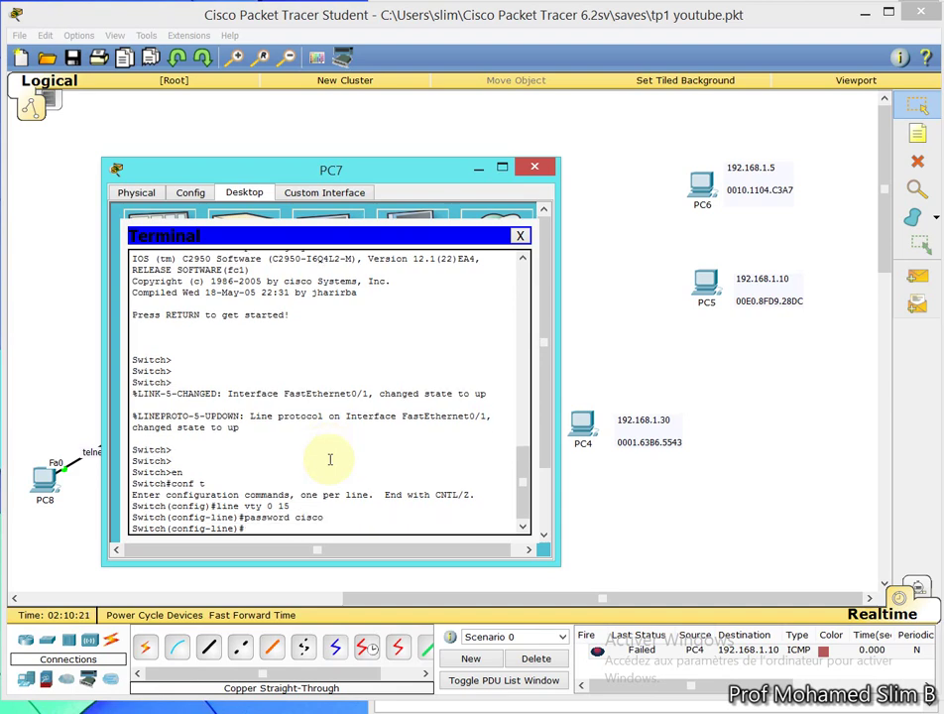
{"action": "type", "text": "login"}
{"action": "key", "text": "Return"}
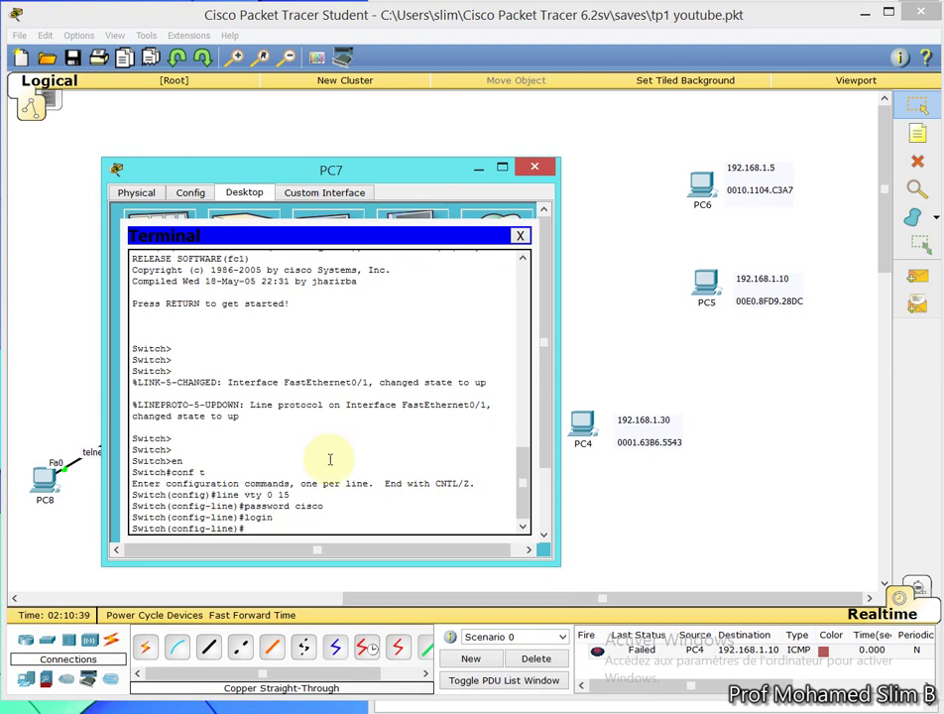
{"action": "type", "text": "end"}
{"action": "key", "text": "Return"}
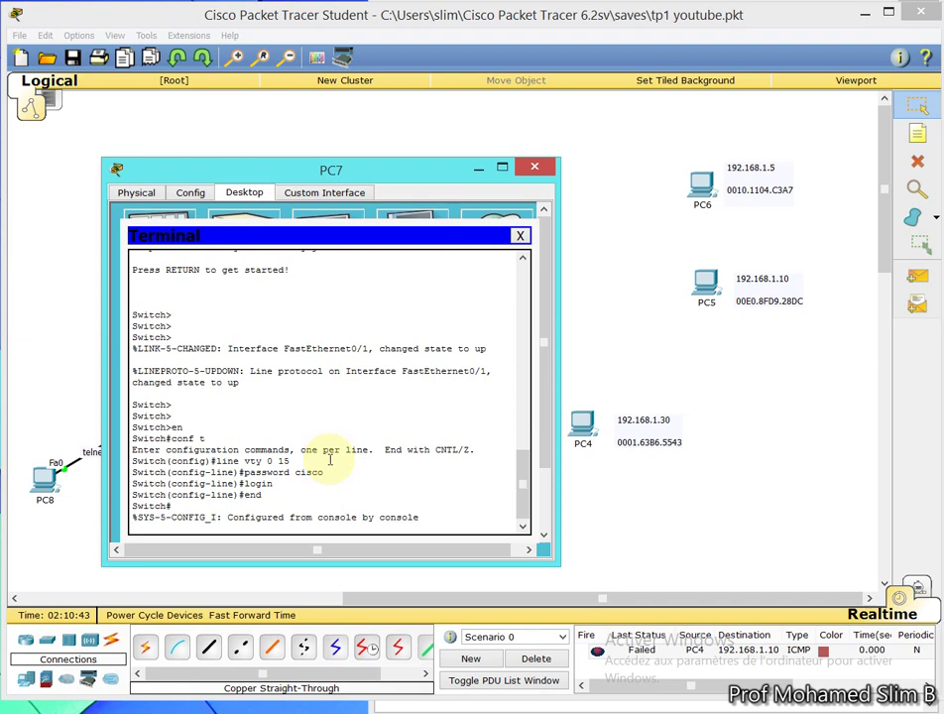
{"action": "key", "text": "Return"}
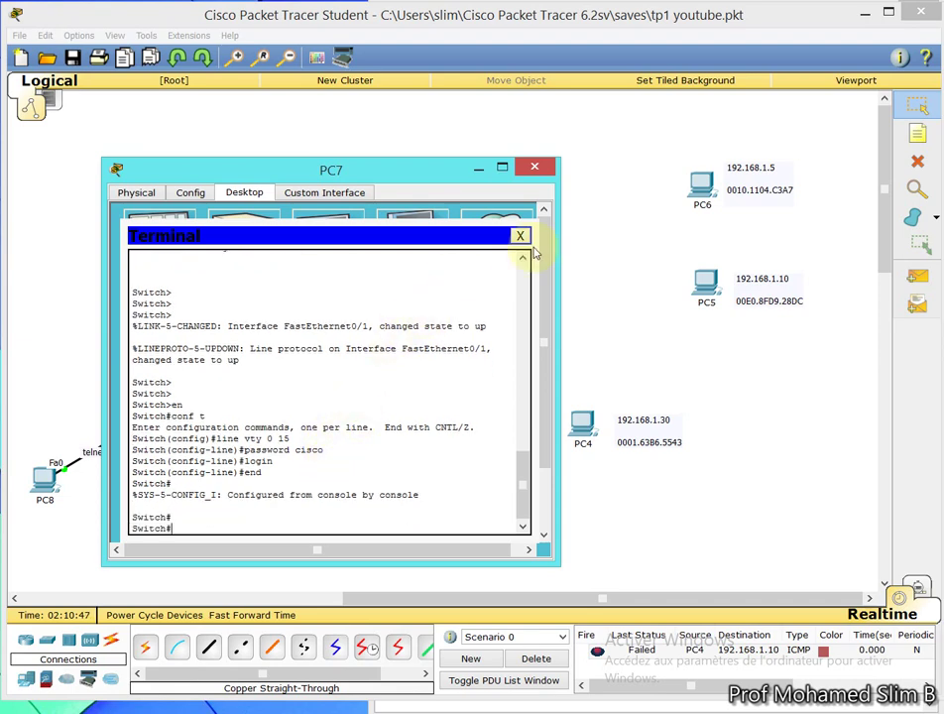
{"action": "left_click", "coordinate": [521, 237]}
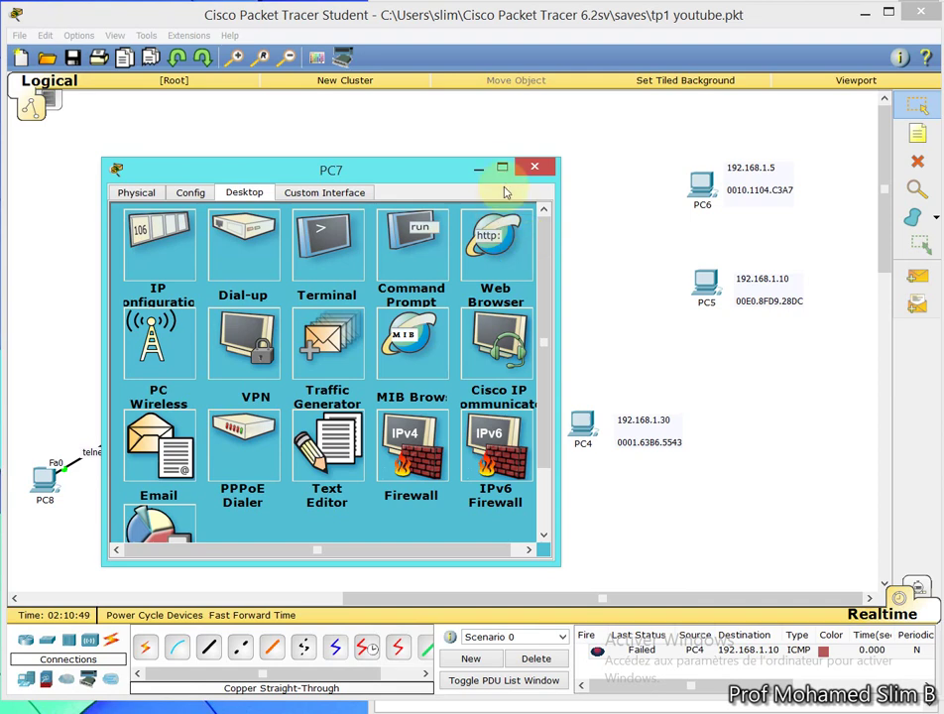
Give PC8 static IP 192.168.1.44 with mask 255.255.255.0
{"action": "left_click", "coordinate": [480, 169]}
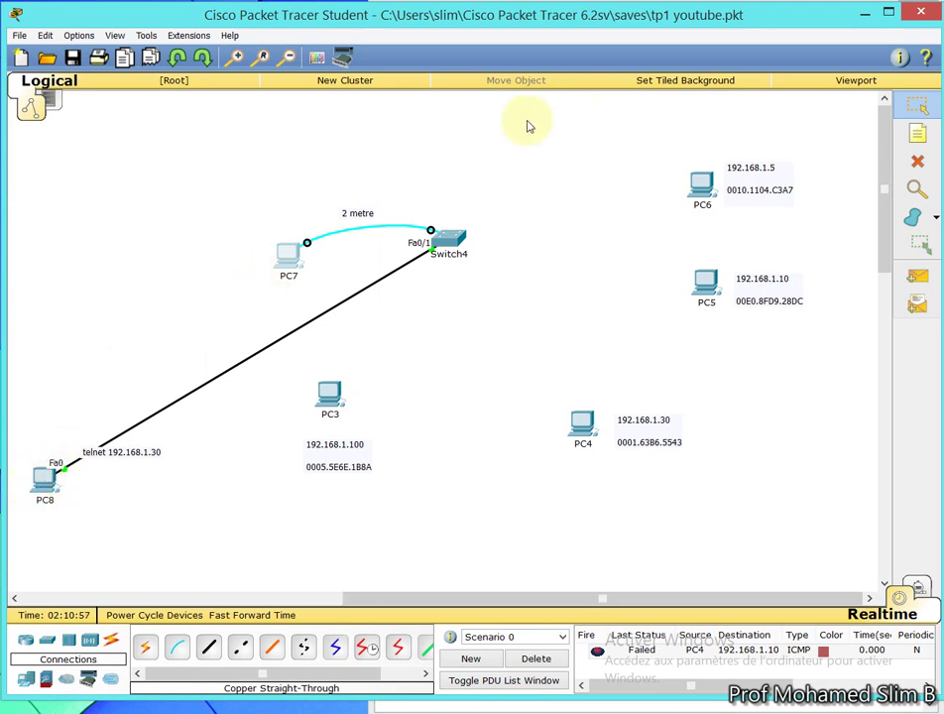
{"action": "left_click", "coordinate": [47, 481]}
{"action": "left_click", "coordinate": [130, 256]}
{"action": "left_click", "coordinate": [223, 303]}
{"action": "type", "text": "1"}
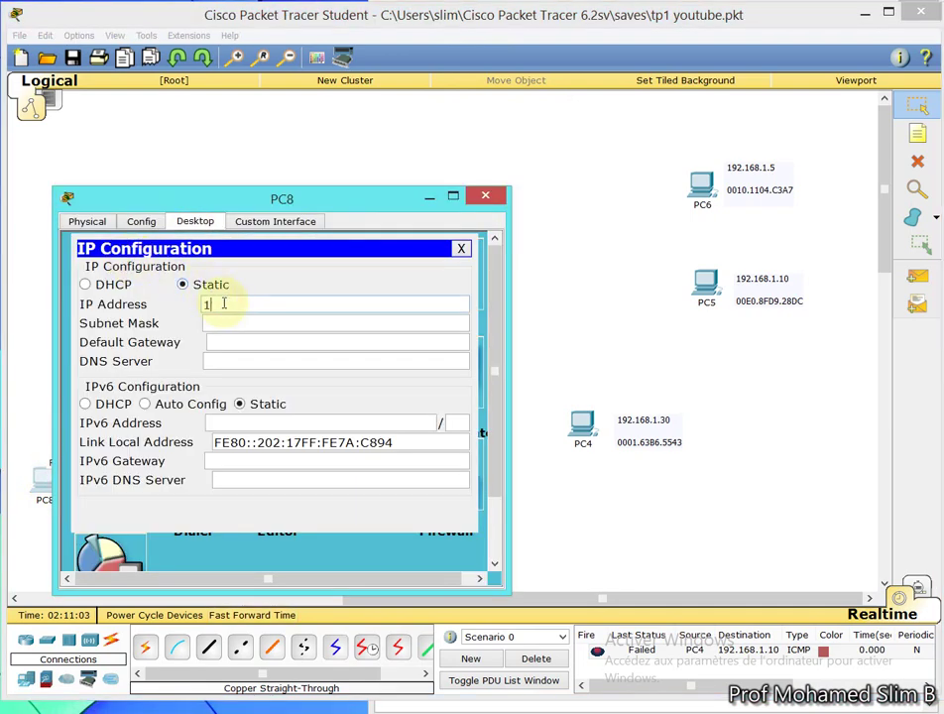
{"action": "type", "text": "92.168.1.44"}
{"action": "left_click", "coordinate": [244, 322]}
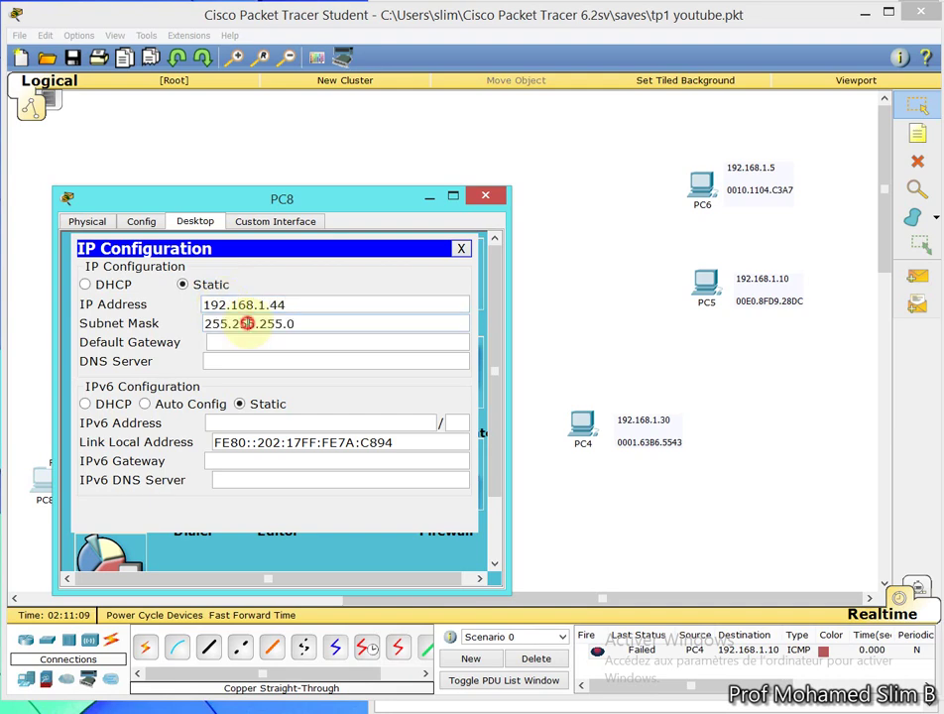
{"action": "left_click_drag", "start_coordinate": [322, 301], "coordinate": [184, 339]}
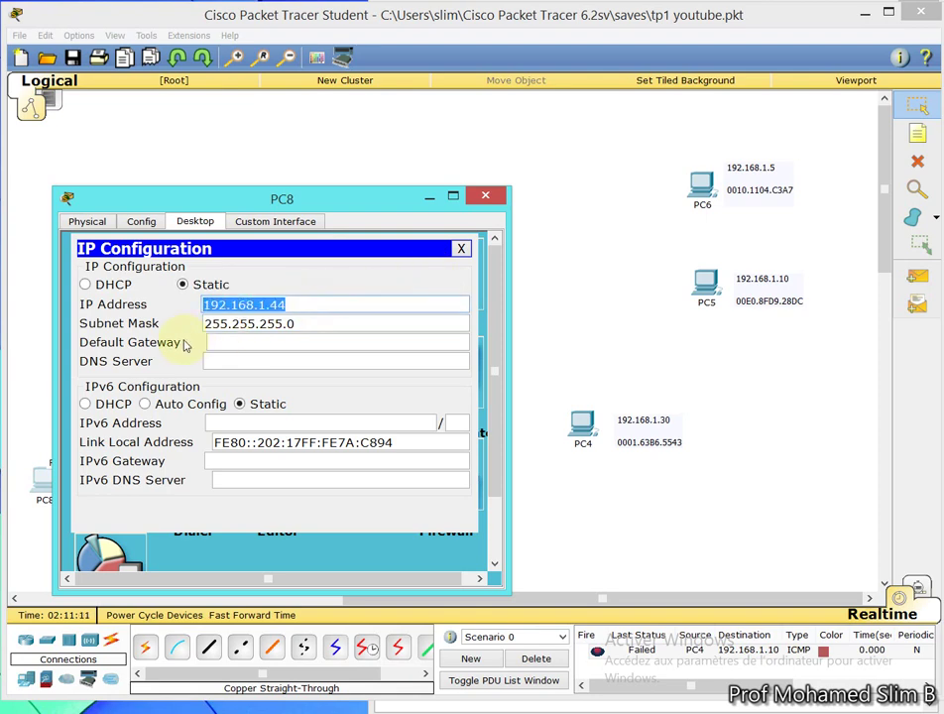
{"action": "left_click", "coordinate": [485, 195]}
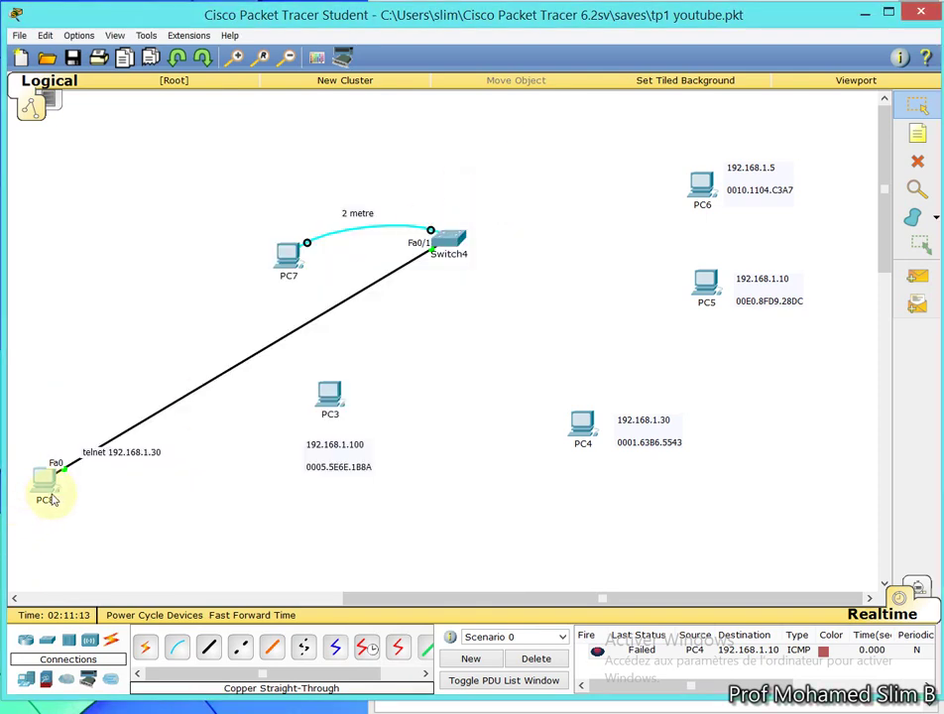
Place a 192.168.1.44 note under PC8 and nudge it up closer to the PC
{"action": "left_click", "coordinate": [50, 494]}
{"action": "left_click", "coordinate": [484, 196]}
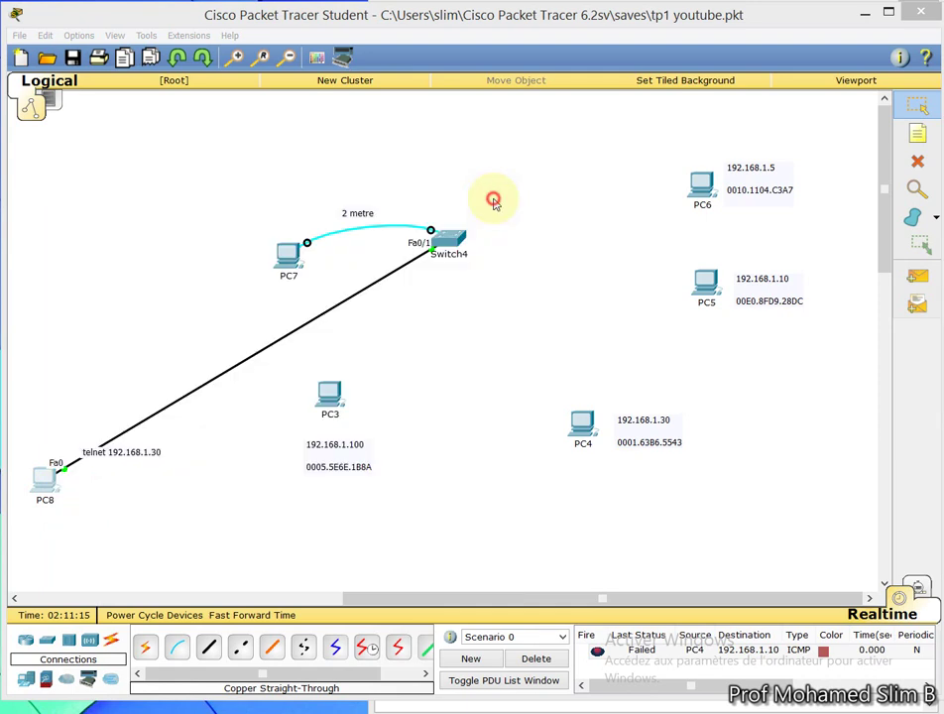
{"action": "left_click", "coordinate": [915, 137]}
{"action": "left_click", "coordinate": [66, 503]}
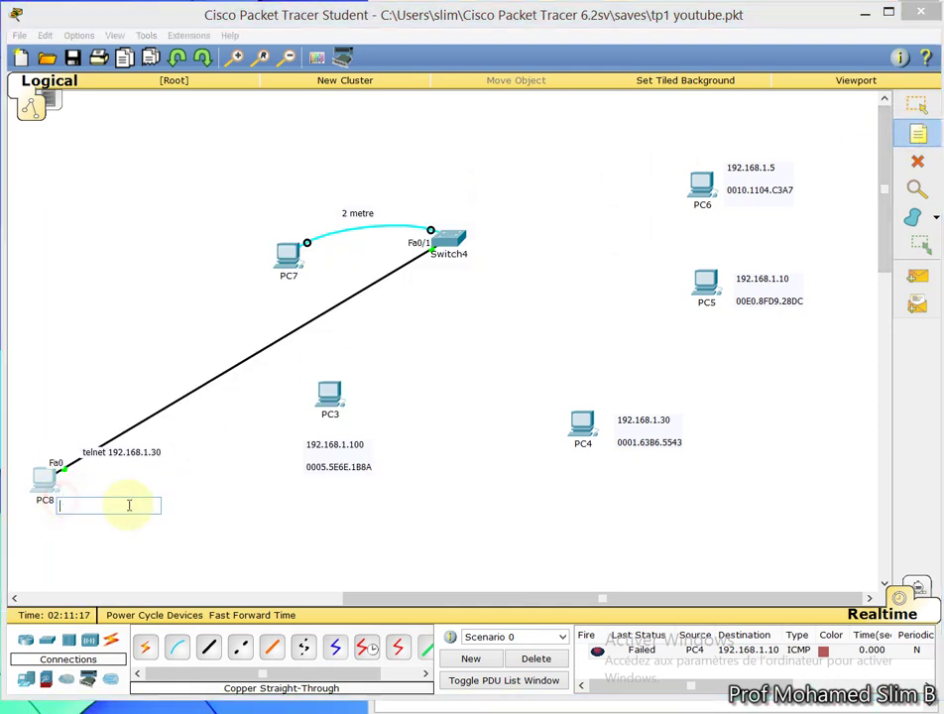
{"action": "type", "text": "192.168.1.44"}
{"action": "left_click", "coordinate": [210, 543]}
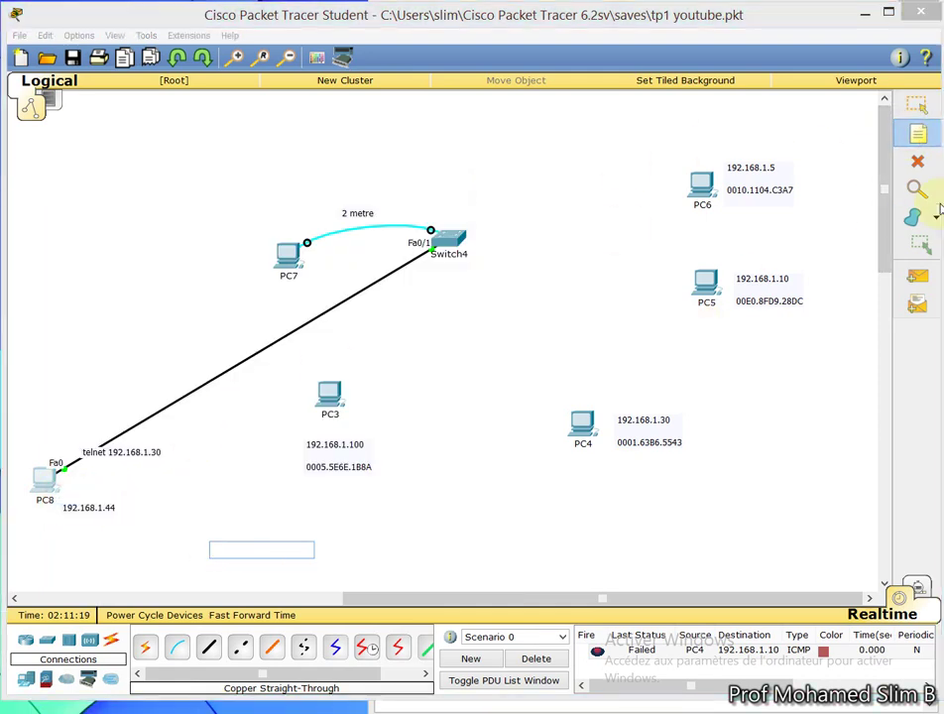
{"action": "left_click", "coordinate": [920, 109]}
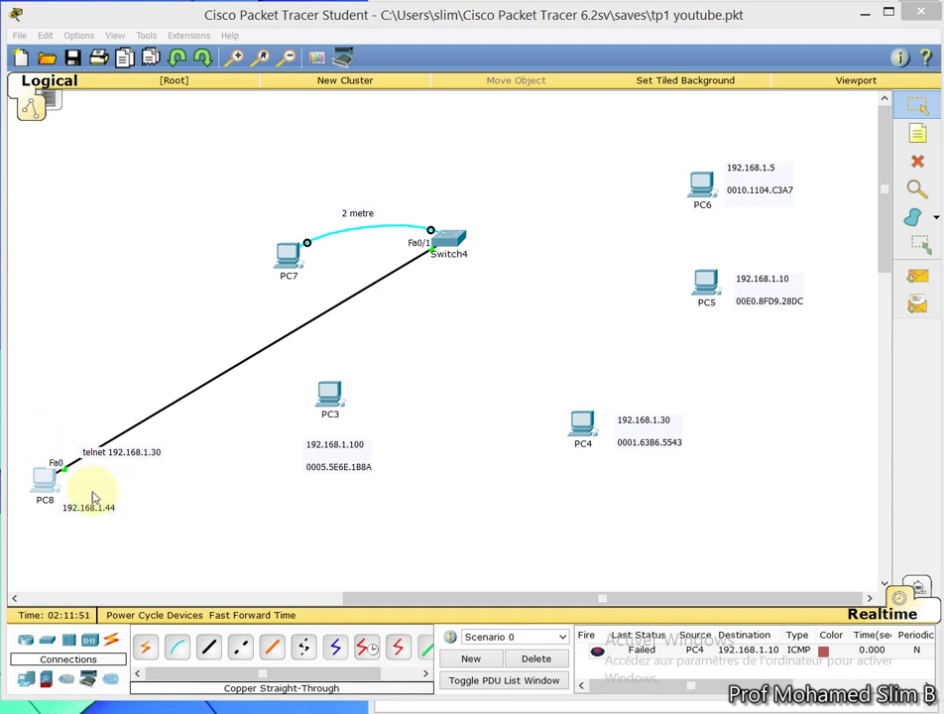
{"action": "left_click", "coordinate": [79, 508]}
{"action": "left_click_drag", "start_coordinate": [82, 511], "coordinate": [85, 494]}
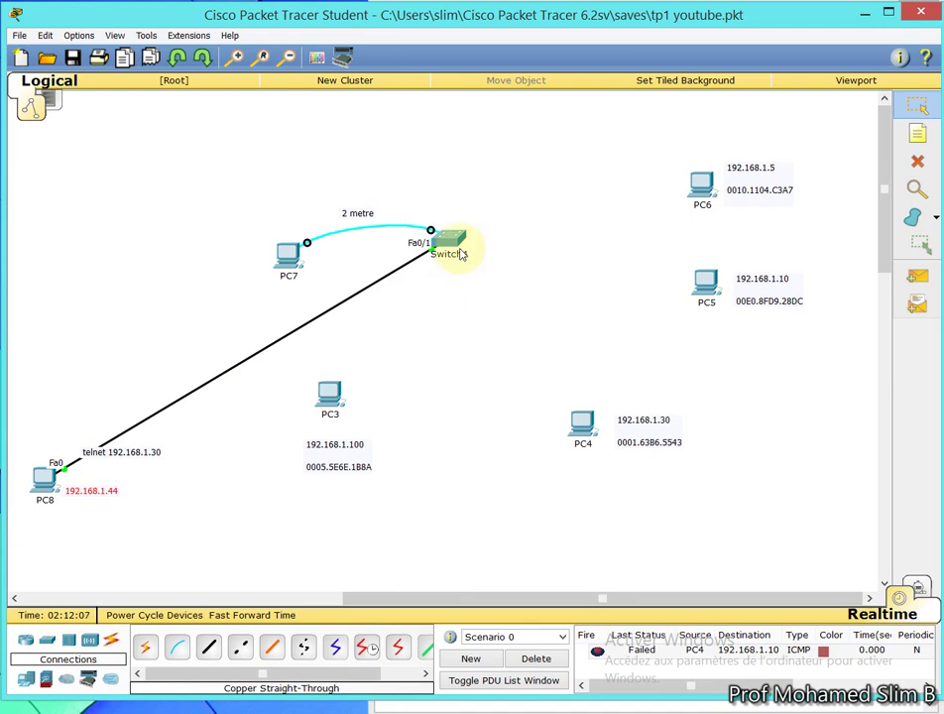
Add a 192.168.1.30 note beside Switch4, then move PC7 and its 2 metre label left
{"action": "mouse_move", "coordinate": [461, 256]}
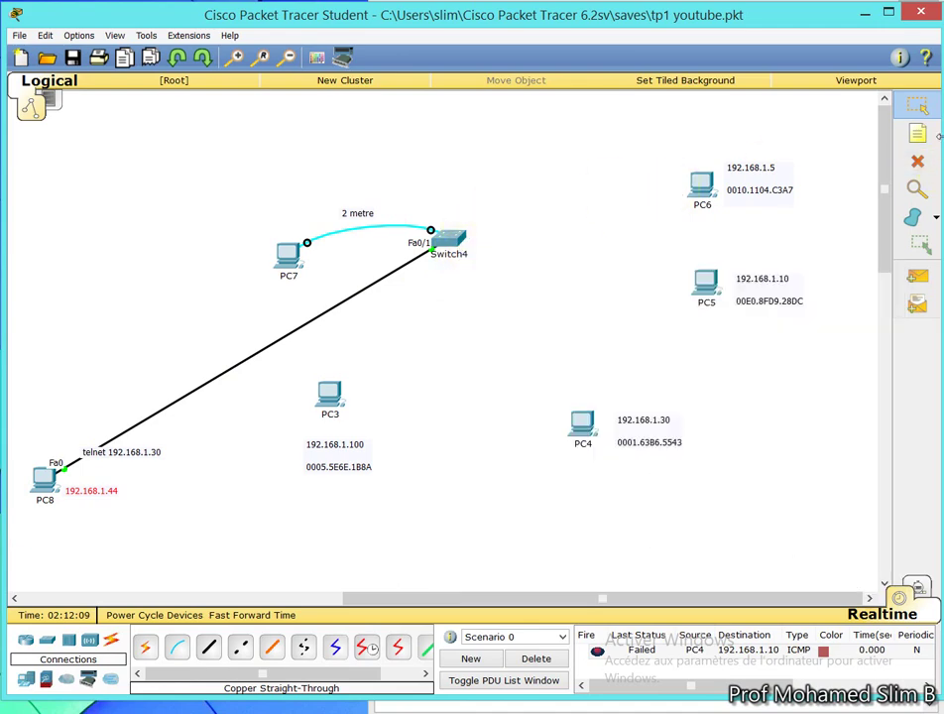
{"action": "left_click", "coordinate": [917, 133]}
{"action": "left_click", "coordinate": [439, 212]}
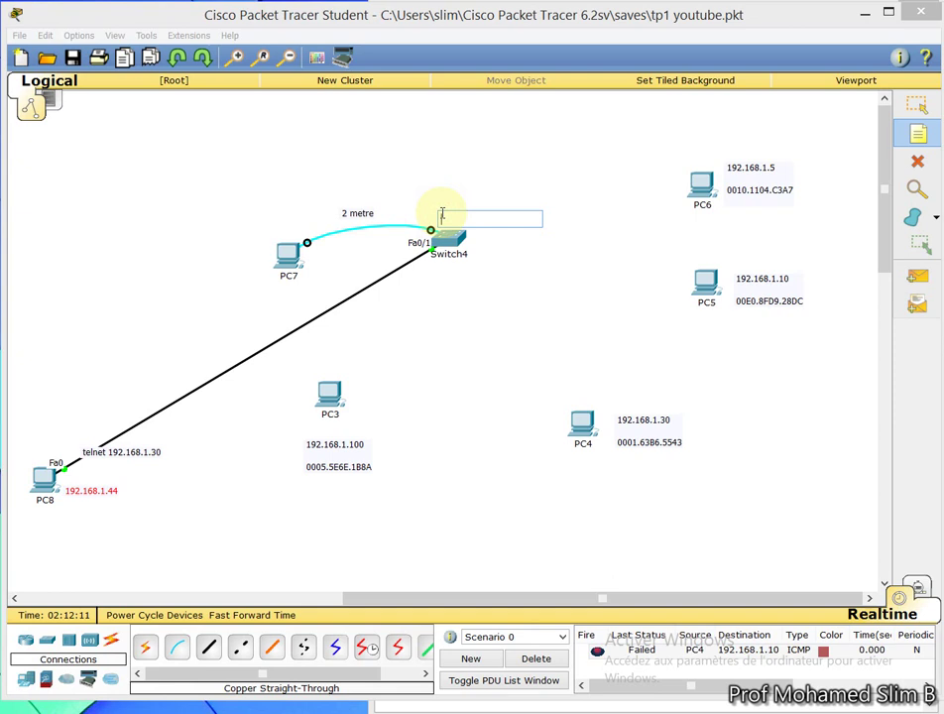
{"action": "type", "text": "192.168.1.30"}
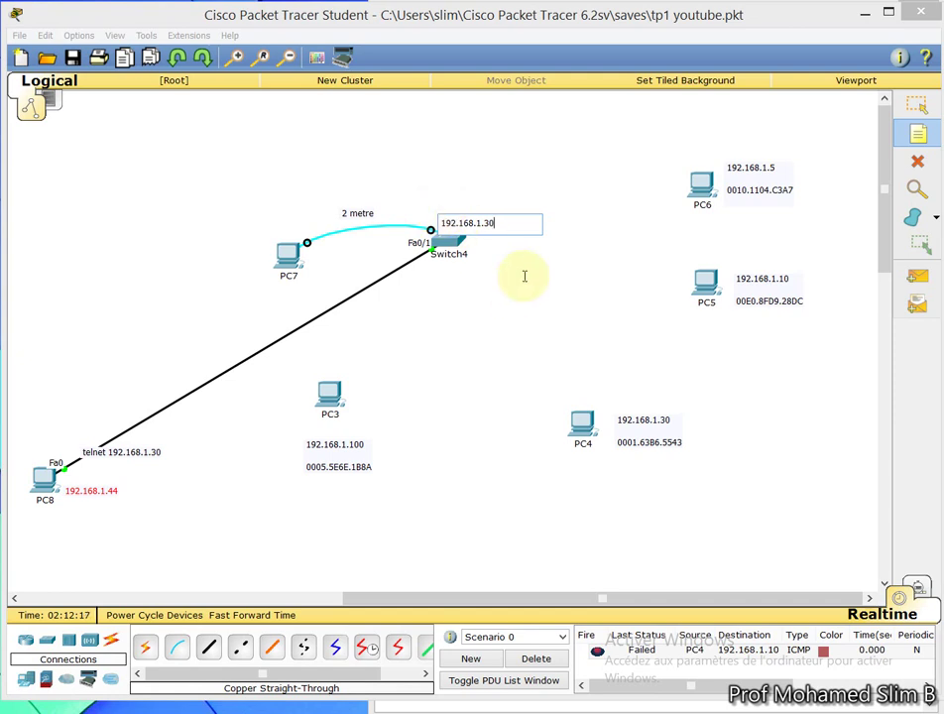
{"action": "left_click", "coordinate": [916, 105]}
{"action": "left_click", "coordinate": [534, 230]}
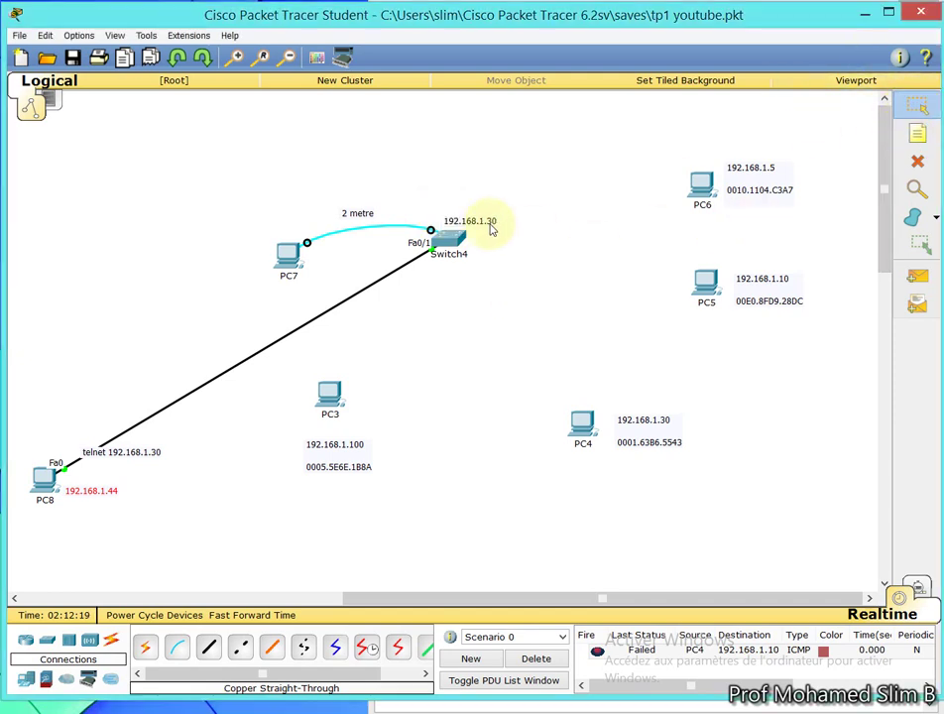
{"action": "left_click_drag", "start_coordinate": [285, 260], "coordinate": [111, 264]}
{"action": "left_click_drag", "start_coordinate": [357, 213], "coordinate": [230, 210]}
{"action": "left_click", "coordinate": [459, 292]}
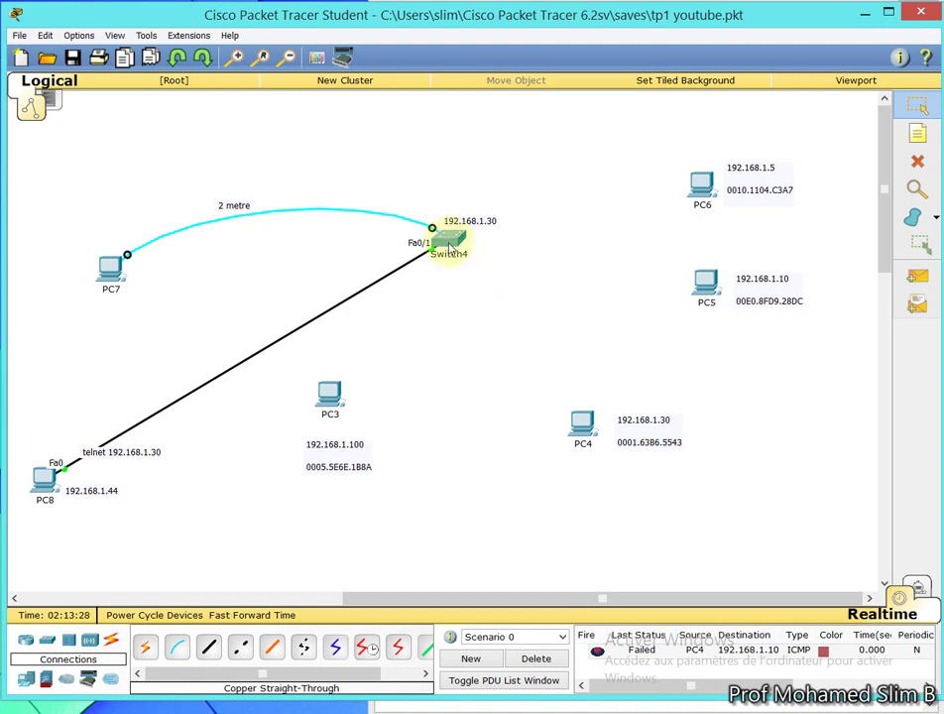
Open PC7's console terminal with the default connection settings
{"action": "left_click", "coordinate": [109, 279]}
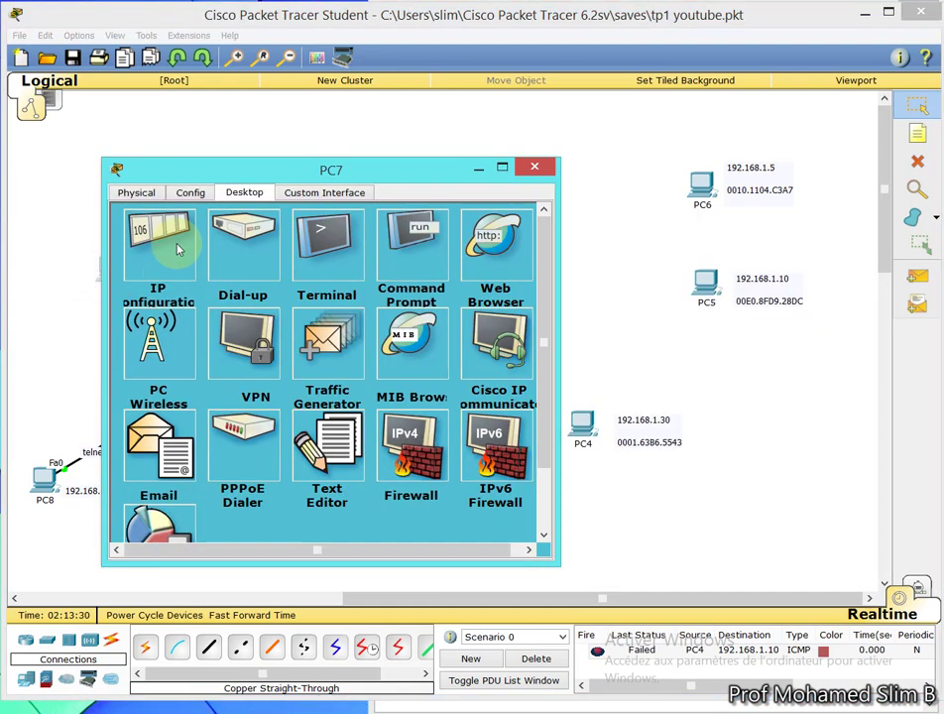
{"action": "left_click", "coordinate": [337, 248]}
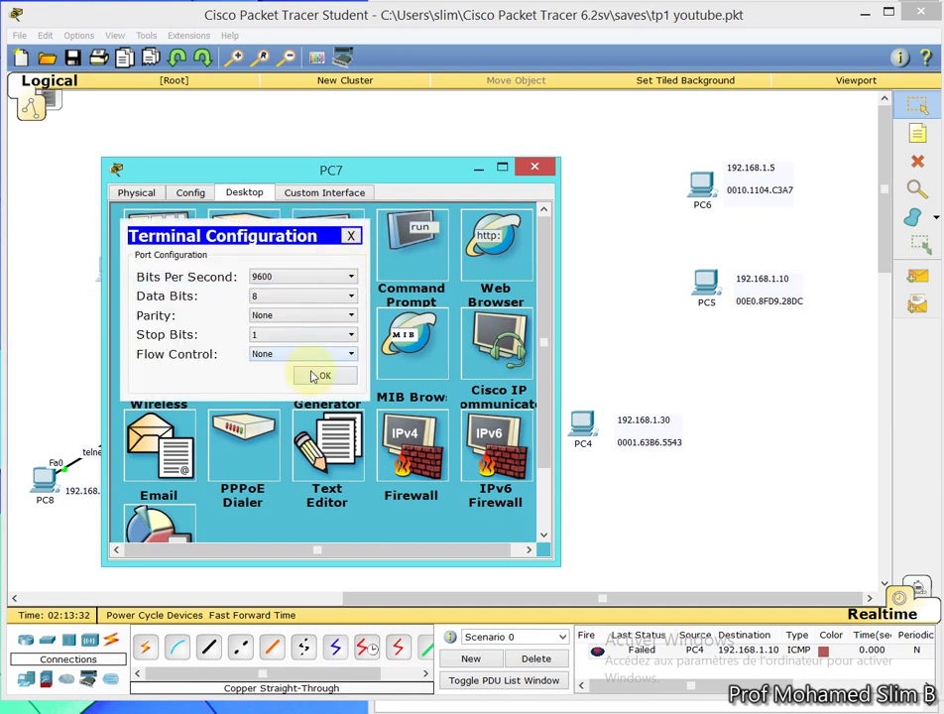
{"action": "left_click", "coordinate": [324, 375]}
{"action": "left_click_drag", "start_coordinate": [369, 166], "coordinate": [423, 125]}
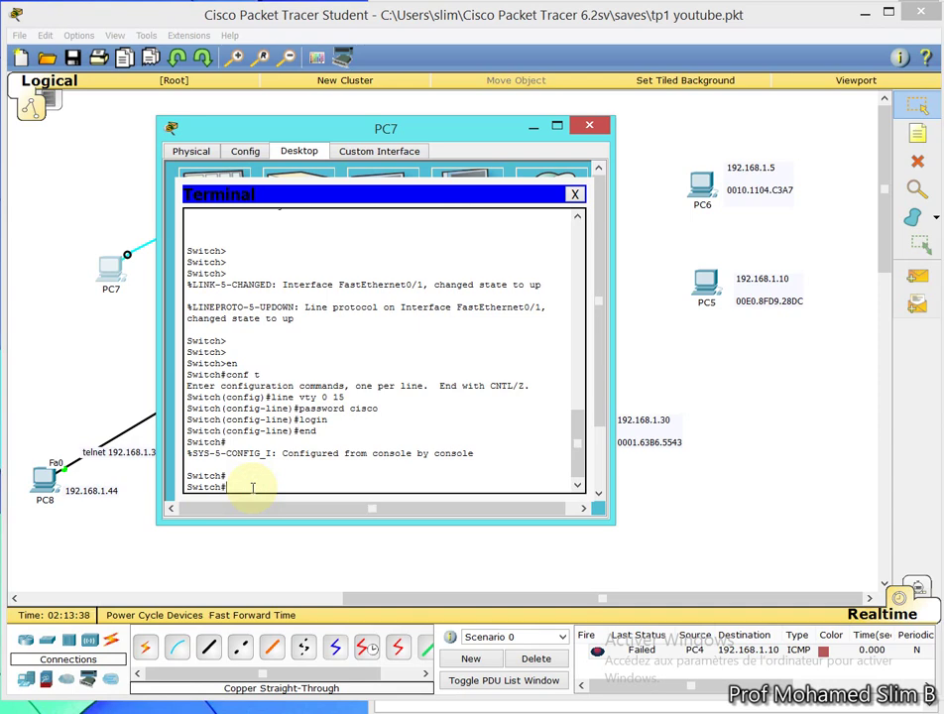
Enter global configuration mode and select interface vlan 1
{"action": "type", "text": "onf t"}
{"action": "key", "text": "Return"}
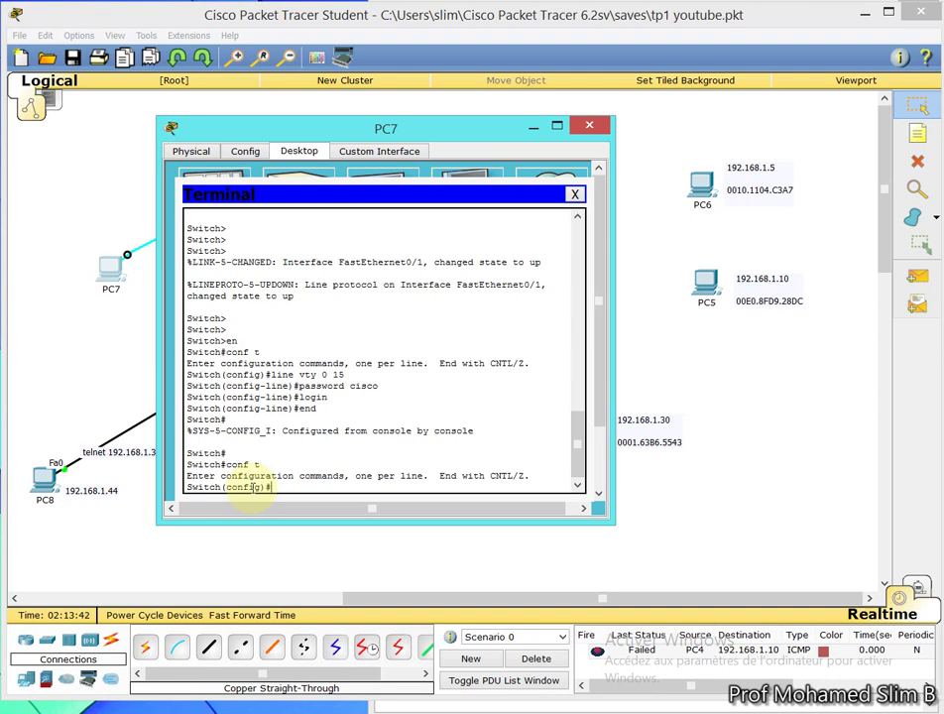
{"action": "type", "text": "int"}
{"action": "key", "text": "Tab"}
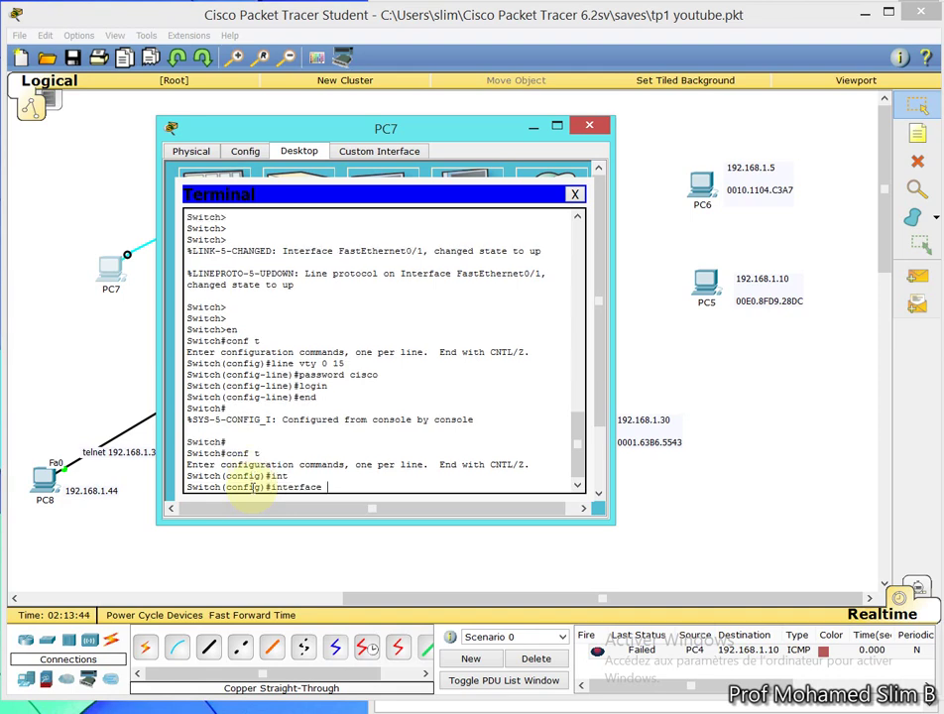
{"action": "type", "text": "vla"}
{"action": "key", "text": "Tab"}
{"action": "type", "text": "1"}
{"action": "key", "text": "Return"}
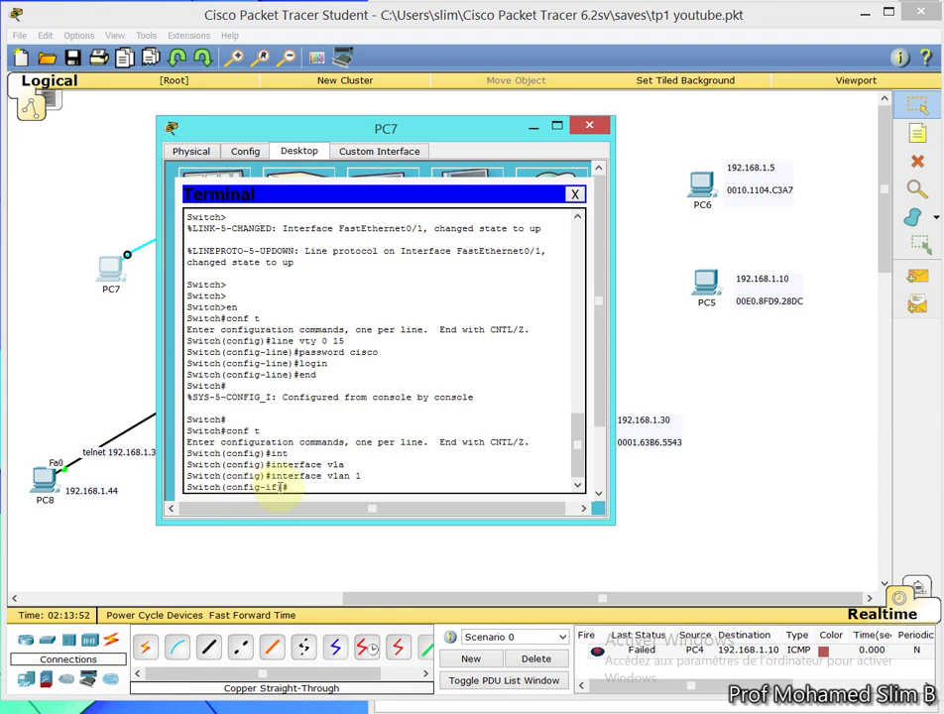
Assign IP address 192.168.1.30 with mask 255.255.255.0 to VLAN 1
{"action": "type", "text": "ip address"}
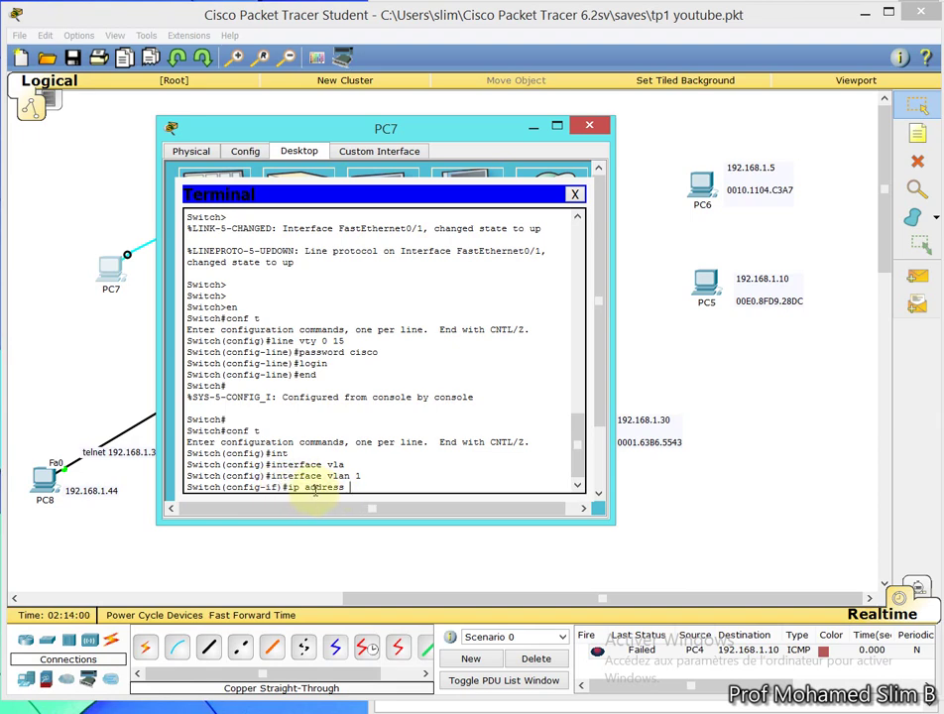
{"action": "type", "text": "192.168.1."}
{"action": "left_click_drag", "start_coordinate": [315, 134], "coordinate": [296, 130]}
{"action": "type", "text": "30"}
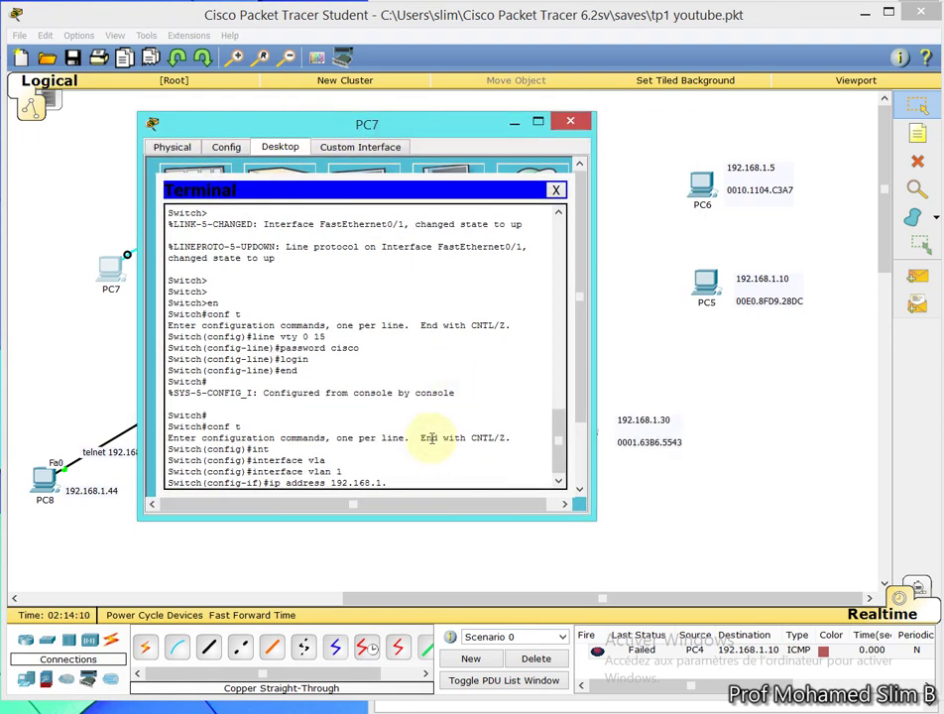
{"action": "type", "text": " 255.255.255.0"}
{"action": "key", "text": "Return"}
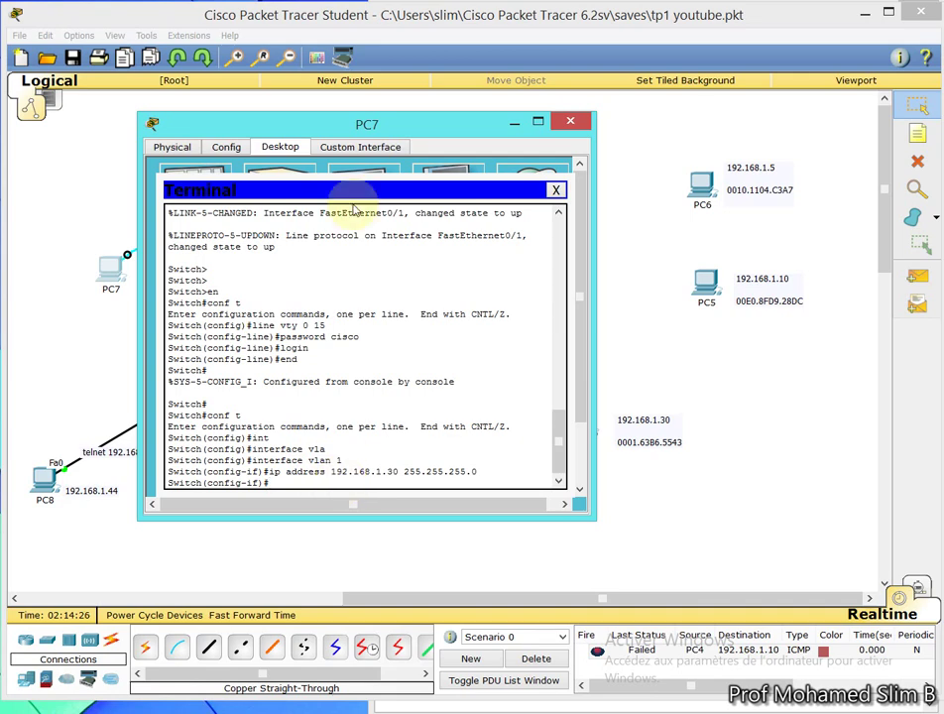
Enable the VLAN 1 interface with no shutdown, correcting the 'shutdwon' typo
{"action": "left_click_drag", "start_coordinate": [338, 125], "coordinate": [671, 173]}
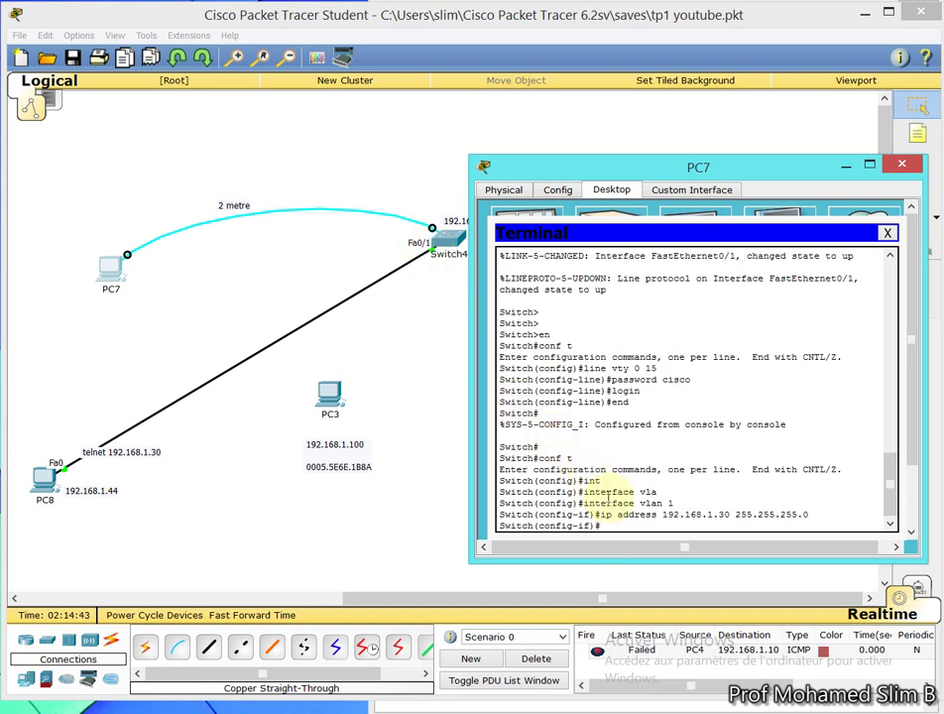
{"action": "type", "text": "no shutdwon"}
{"action": "key", "text": "Return"}
{"action": "key", "text": "Return"}
{"action": "key", "text": "Up"}
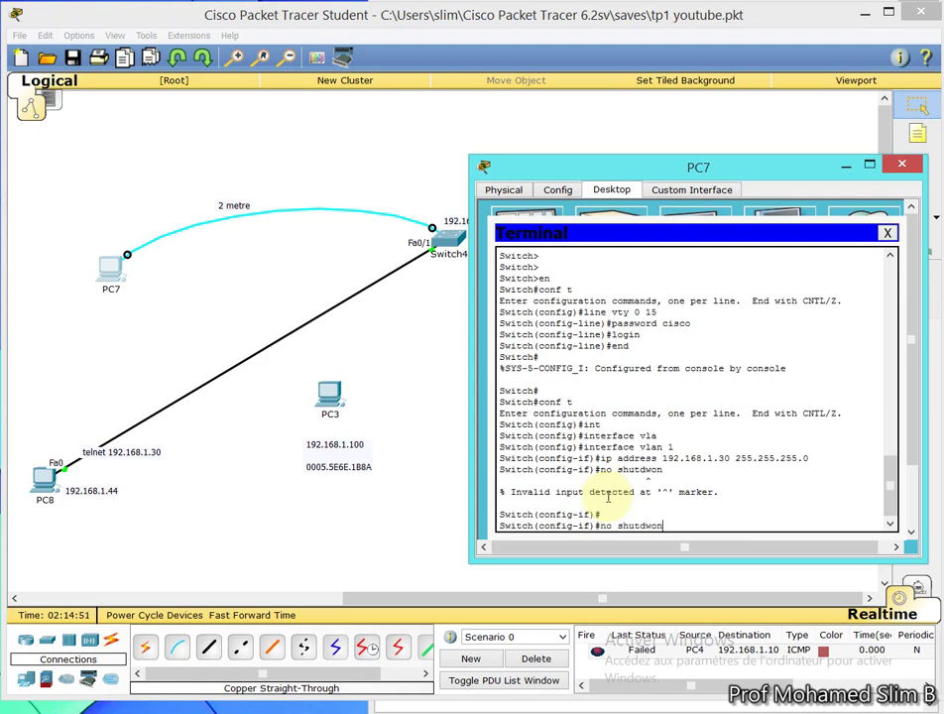
{"action": "key", "text": "BackSpace"}
{"action": "key", "text": "BackSpace"}
{"action": "type", "text": "own"}
{"action": "key", "text": "Return"}
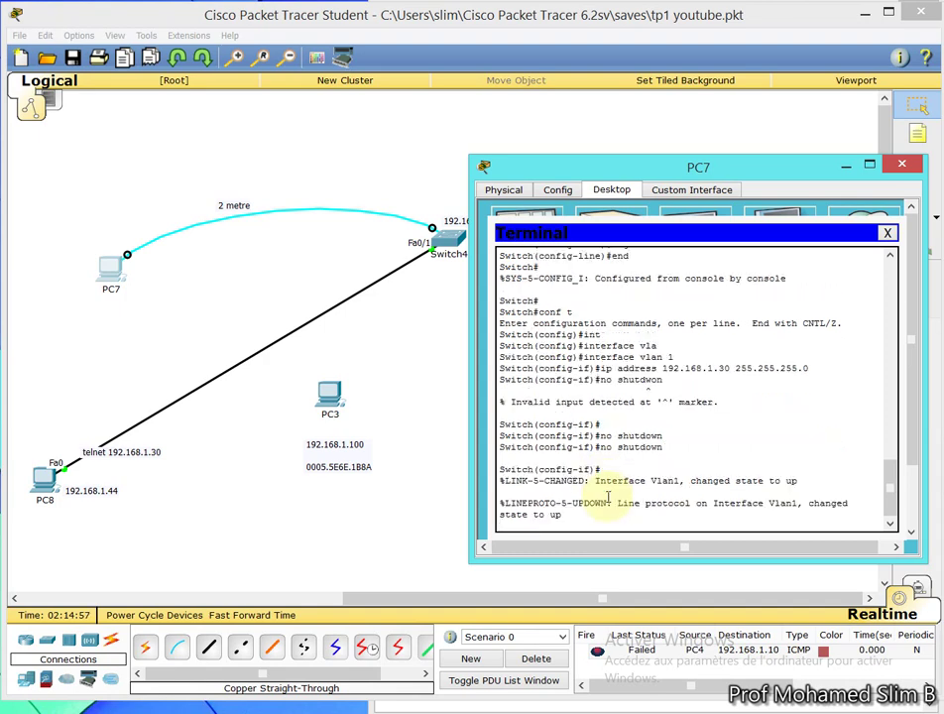
Leave configuration mode on Switch4 with end
{"action": "left_click", "coordinate": [631, 165]}
{"action": "right_click", "coordinate": [519, 175]}
{"action": "left_click_drag", "start_coordinate": [523, 162], "coordinate": [428, 160]}
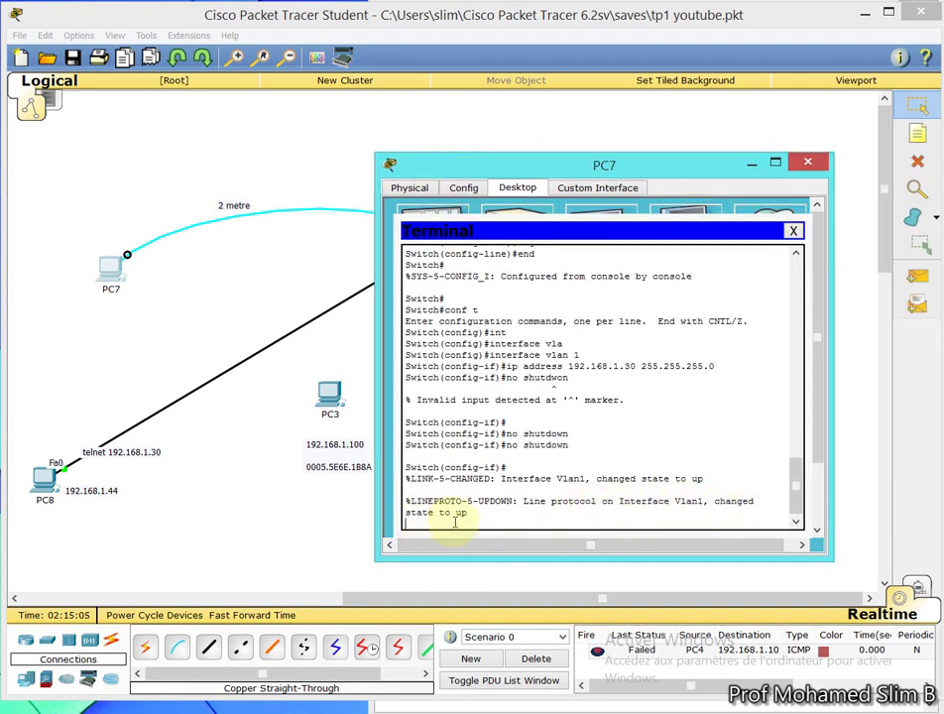
{"action": "key", "text": "Return"}
{"action": "key", "text": "Return"}
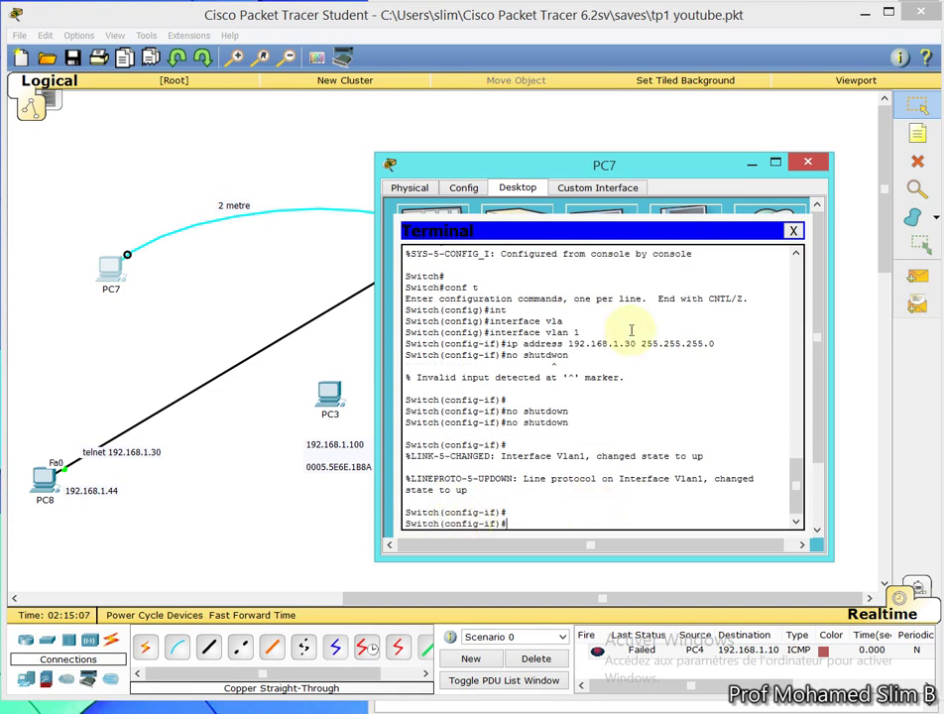
{"action": "type", "text": "en"}
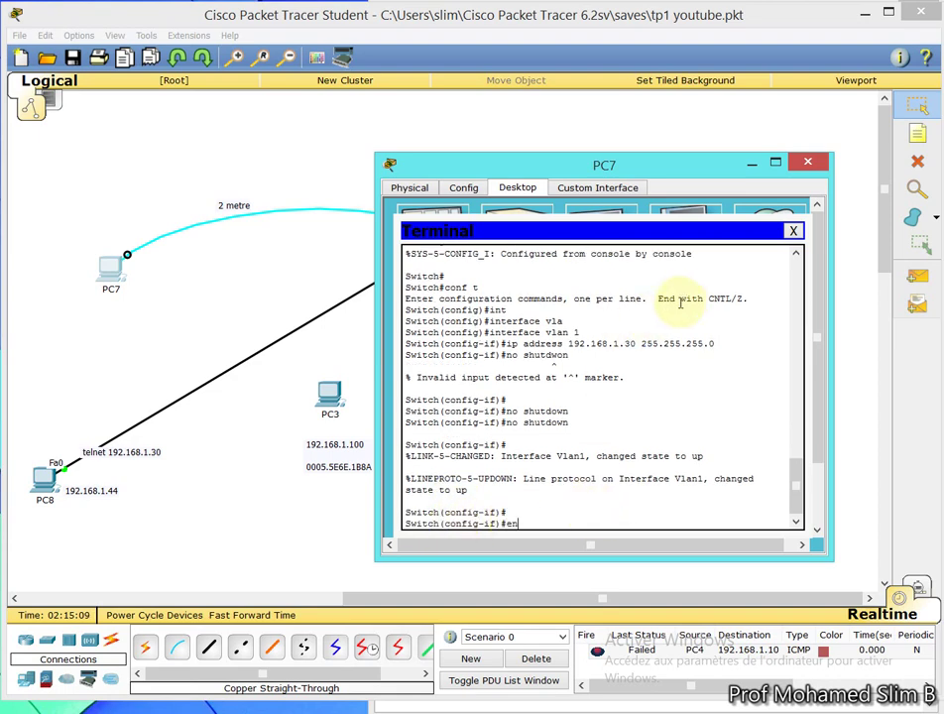
{"action": "type", "text": "d"}
{"action": "key", "text": "Return"}
{"action": "key", "text": "Return"}
{"action": "key", "text": "Return"}
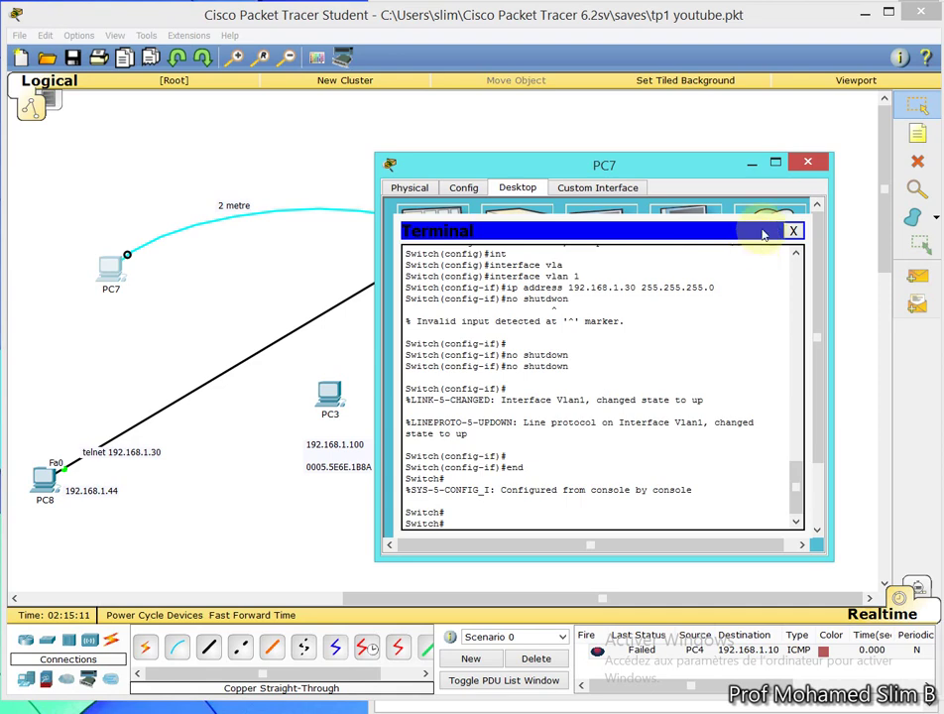
Open PC8's Command Prompt in a widened window
{"action": "left_click", "coordinate": [757, 166]}
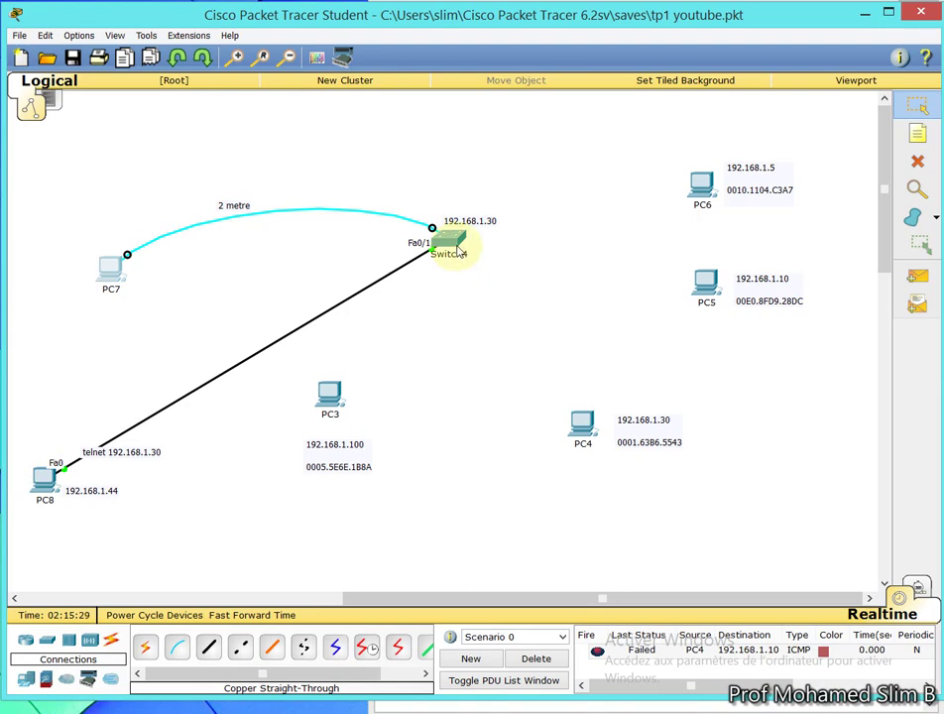
{"action": "left_click", "coordinate": [45, 480]}
{"action": "left_click", "coordinate": [359, 273]}
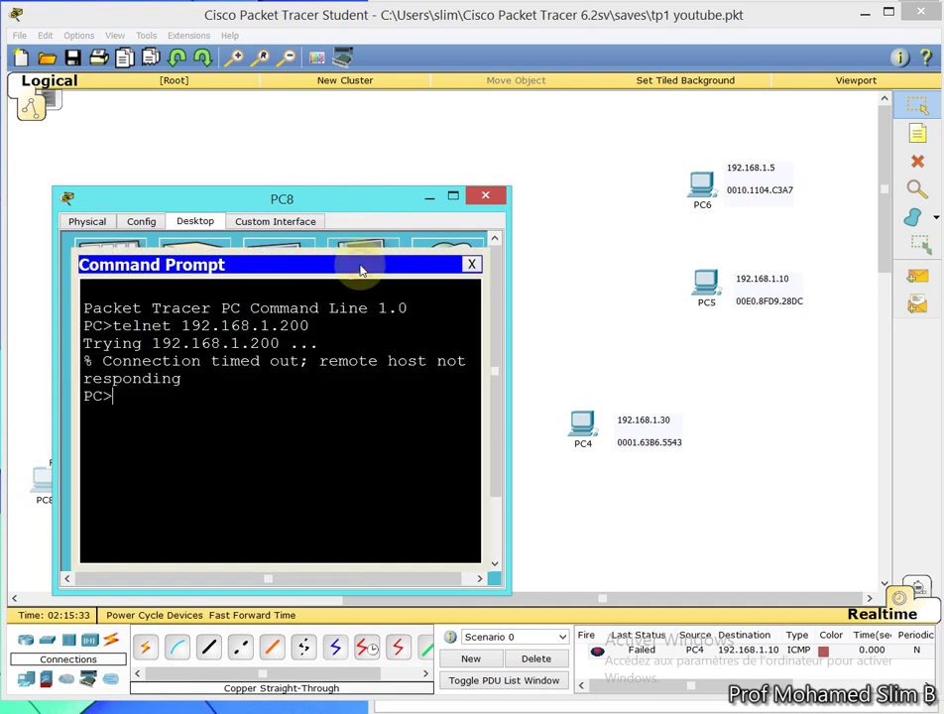
{"action": "left_click_drag", "start_coordinate": [511, 326], "coordinate": [794, 378]}
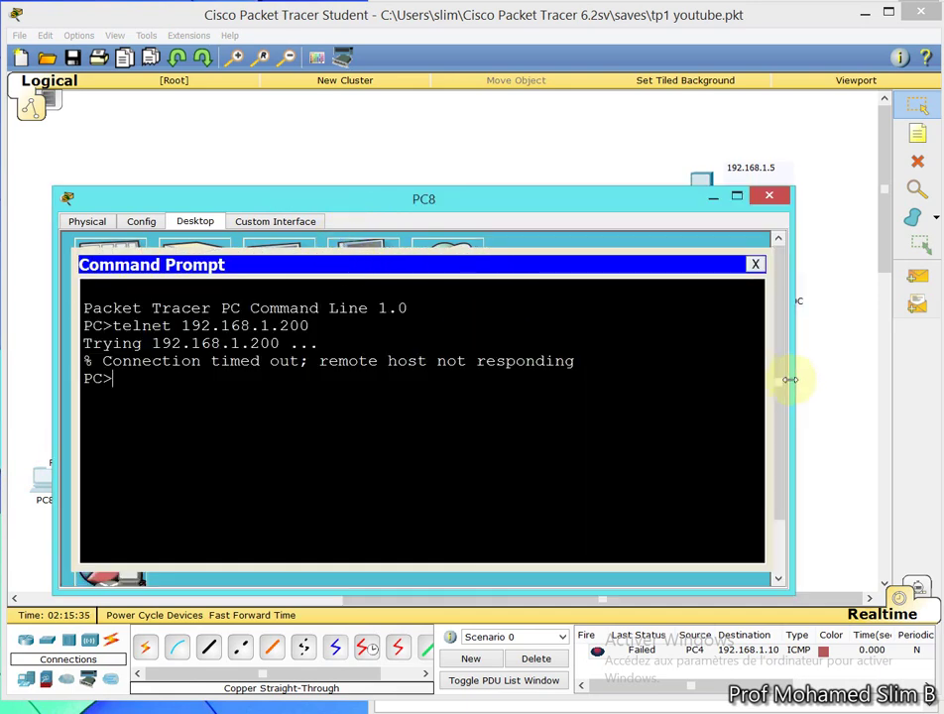
Type telnet 192.168.1.30 at PC8's prompt without running it
{"action": "type", "text": "telne"}
{"action": "left_click_drag", "start_coordinate": [377, 209], "coordinate": [405, 397]}
{"action": "double_click", "coordinate": [404, 397]}
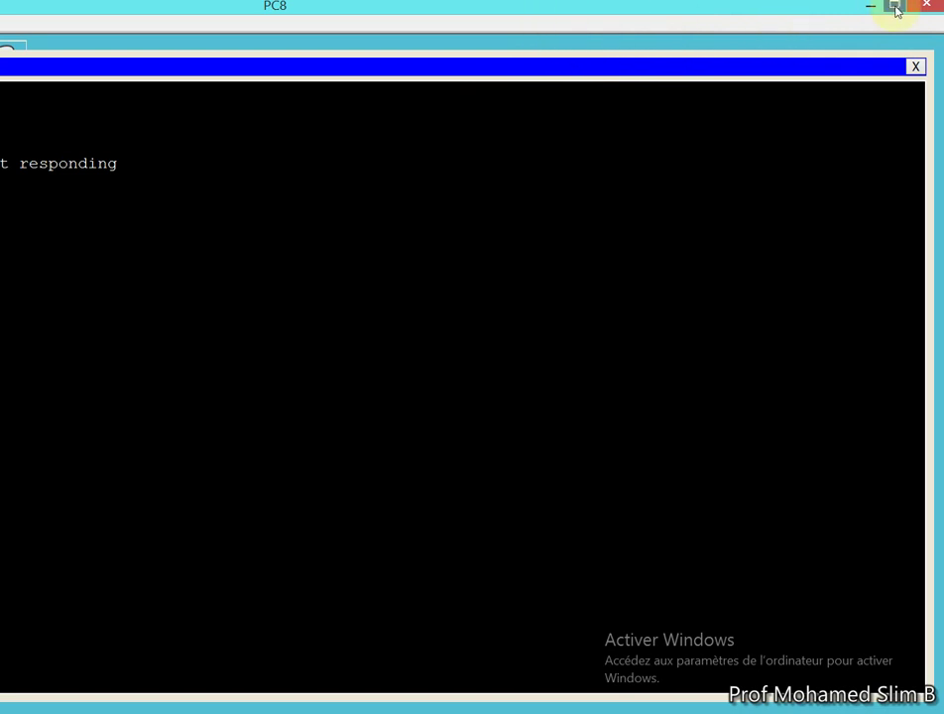
{"action": "left_click", "coordinate": [893, 5]}
{"action": "left_click_drag", "start_coordinate": [422, 388], "coordinate": [474, 311]}
{"action": "type", "text": "19"}
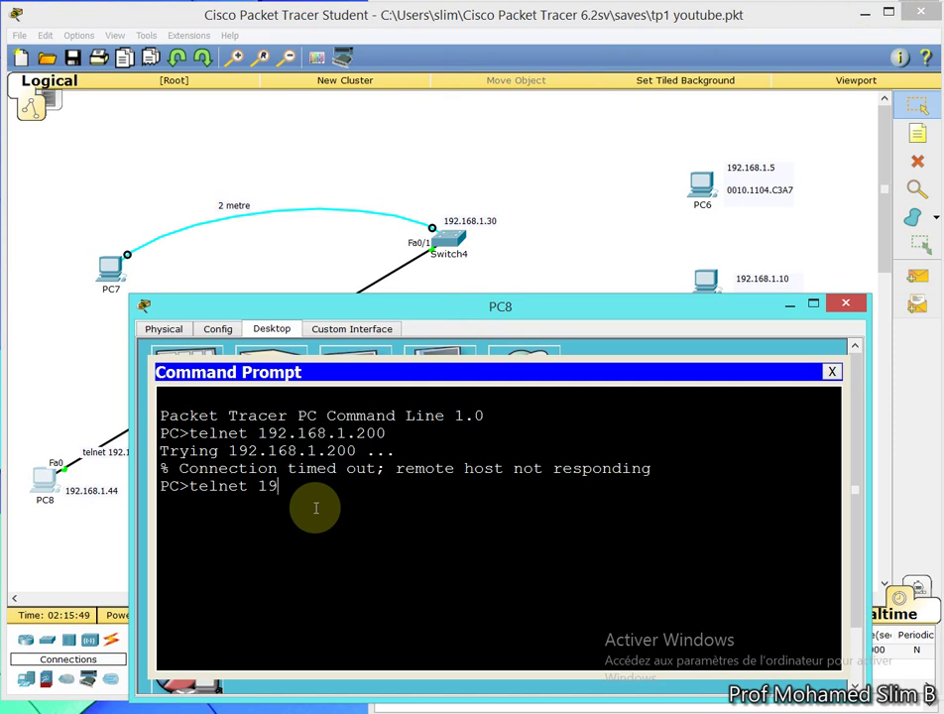
{"action": "type", "text": "2.168.1.30"}
{"action": "left_click_drag", "start_coordinate": [256, 486], "coordinate": [380, 486]}
{"action": "left_click", "coordinate": [379, 486]}
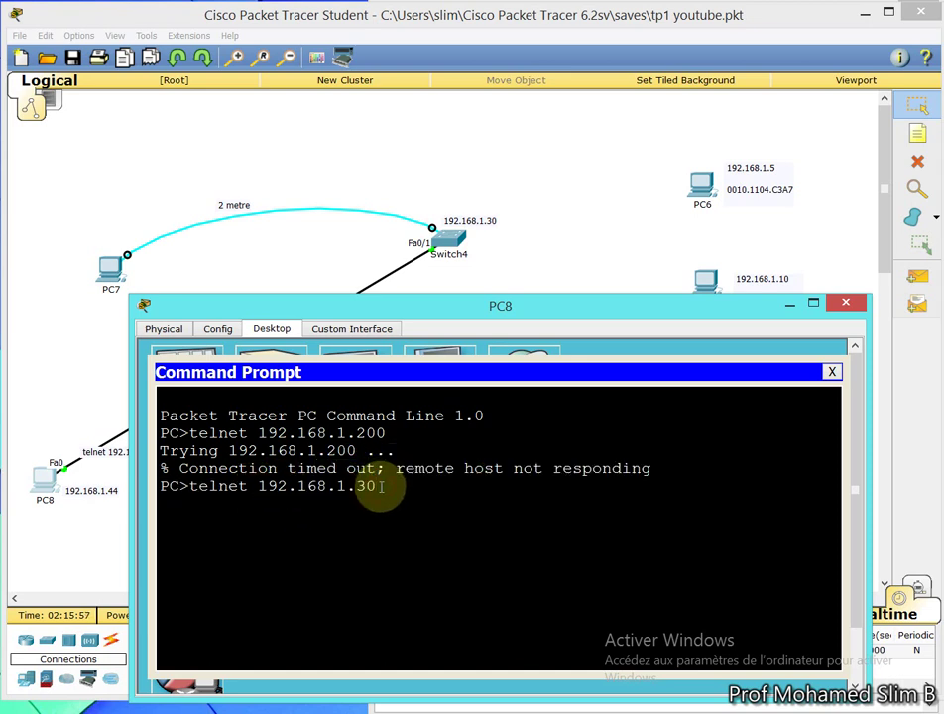
Telnet from PC8 to 192.168.1.30, log in with the line password, and try en
{"action": "key", "text": "Return"}
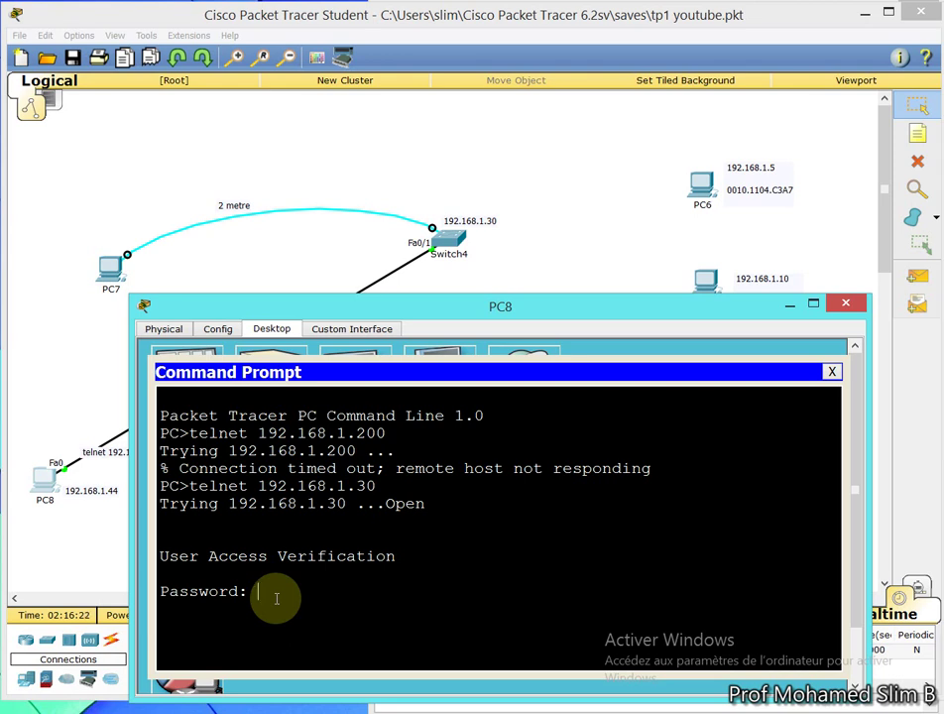
{"action": "key", "text": "Return"}
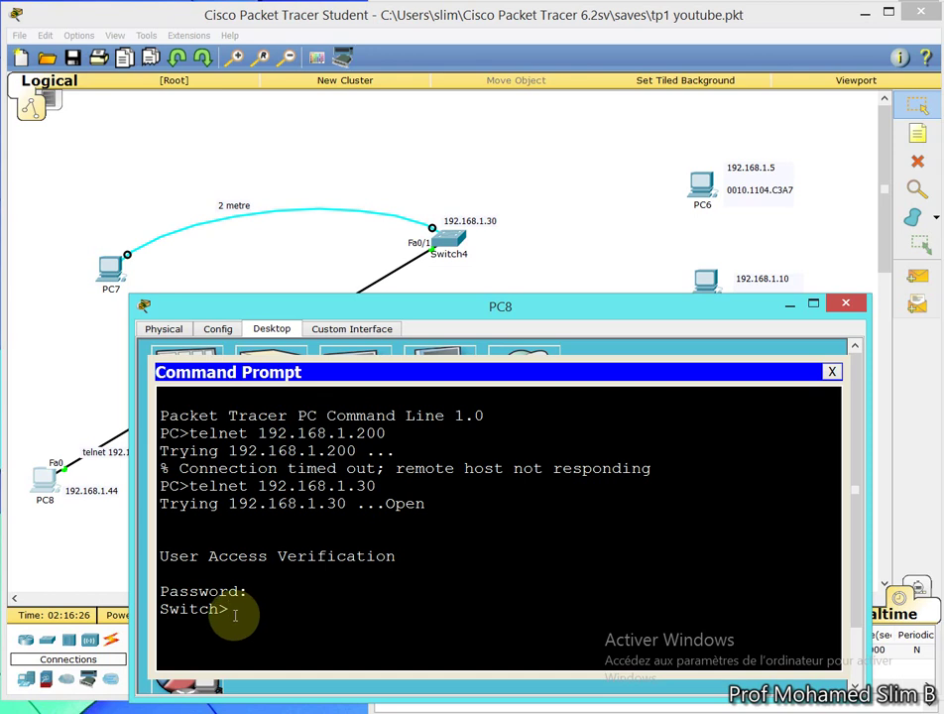
{"action": "type", "text": "en"}
{"action": "key", "text": "Return"}
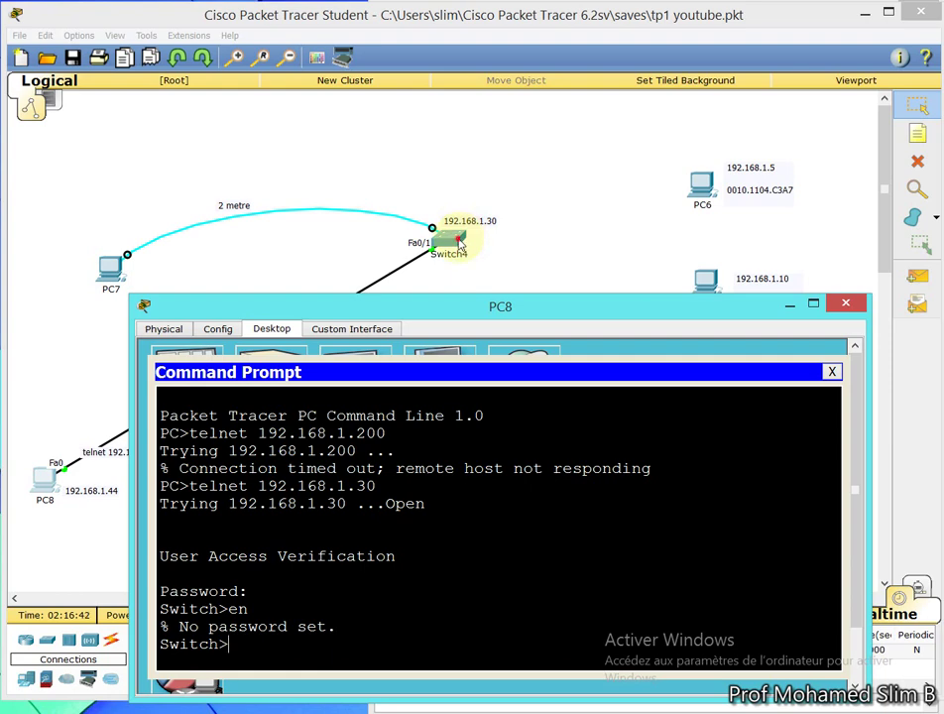
Open Switch4's CLI and get to the privileged prompt with exit and en
{"action": "left_click", "coordinate": [459, 244]}
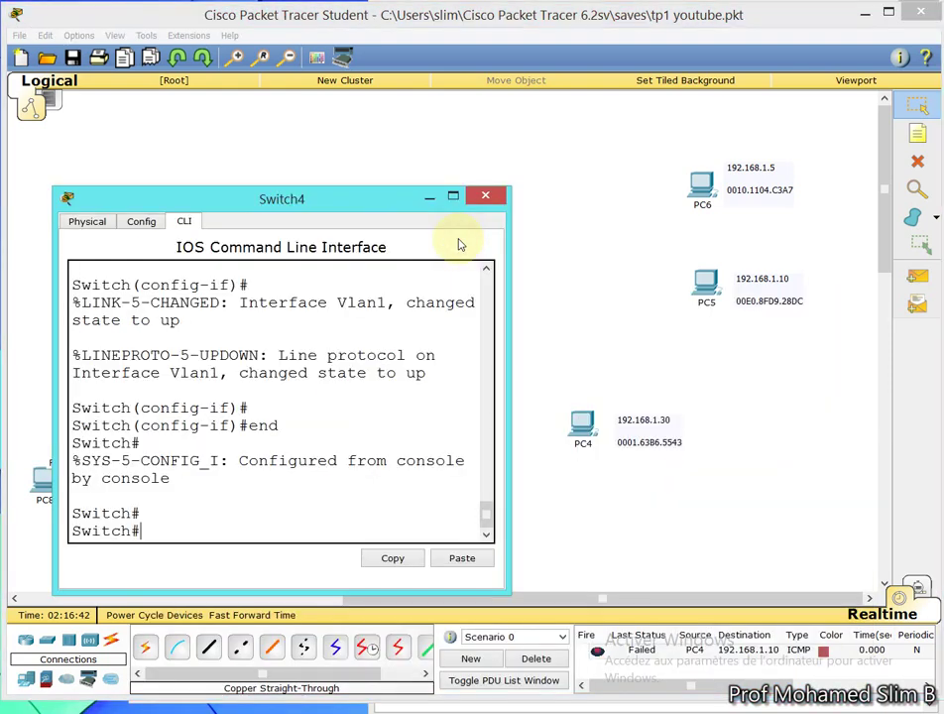
{"action": "left_click", "coordinate": [485, 197]}
{"action": "left_click", "coordinate": [444, 243]}
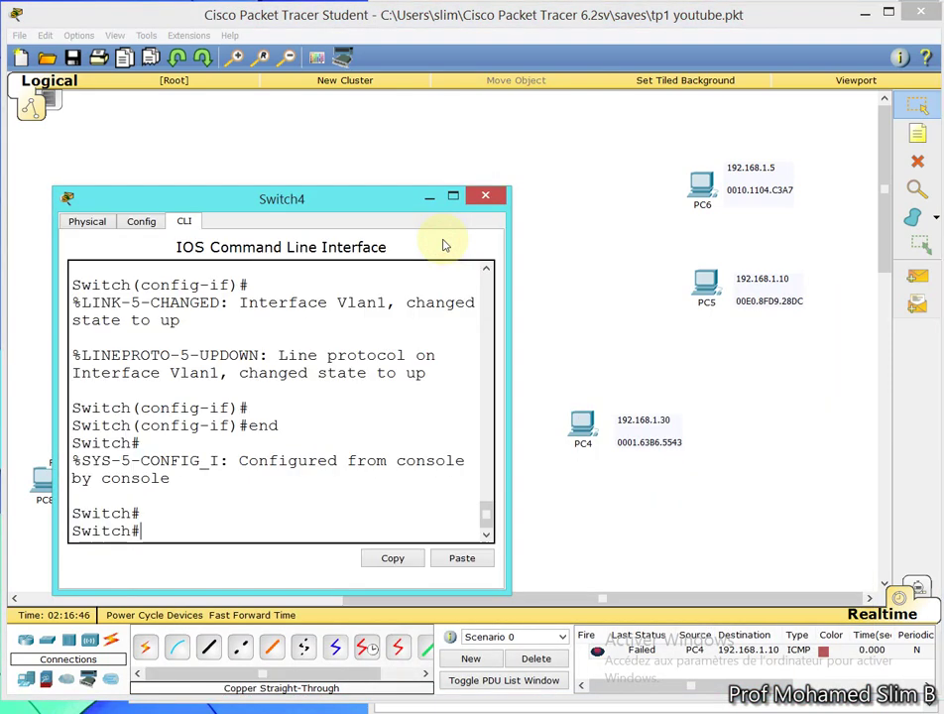
{"action": "type", "text": "exit"}
{"action": "key", "text": "Return"}
{"action": "key", "text": "Return"}
{"action": "key", "text": "Return"}
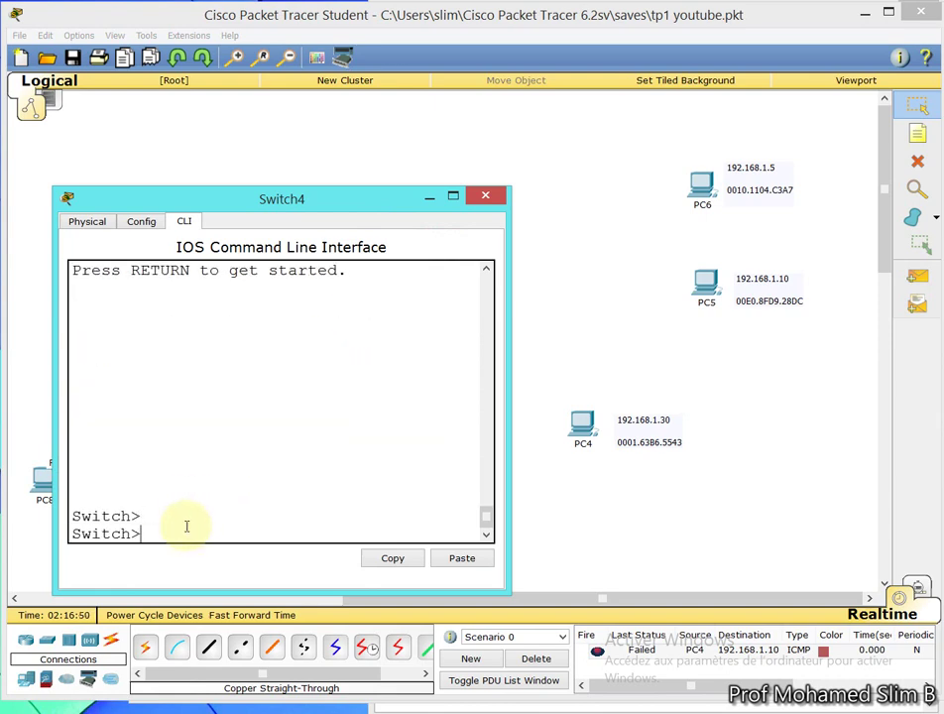
{"action": "key", "text": "BackSpace"}
{"action": "type", "text": "en"}
{"action": "key", "text": "Return"}
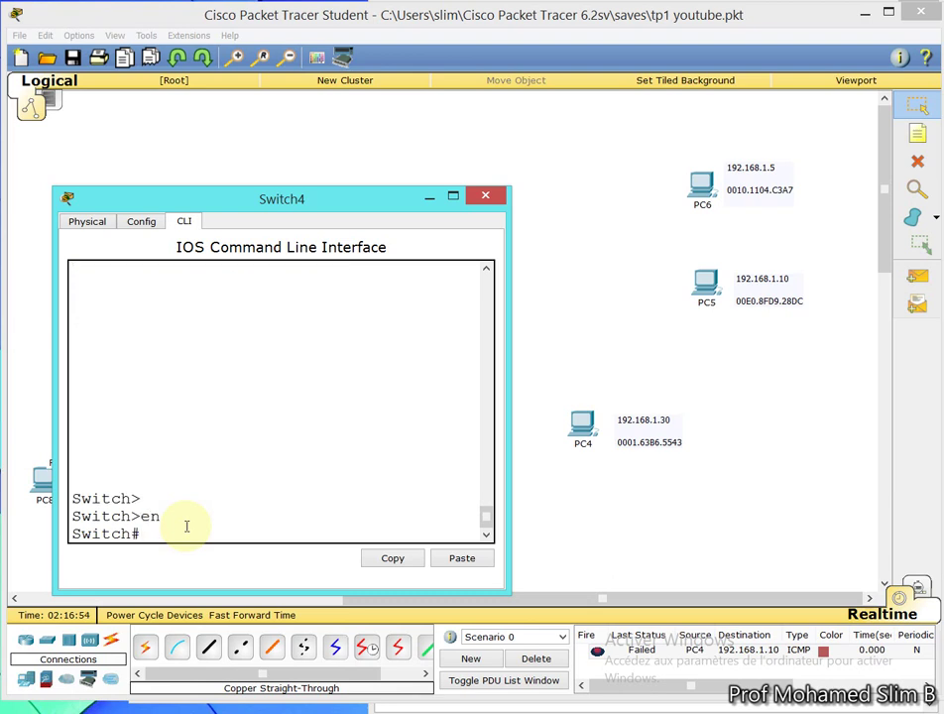
Set Switch4's enable password in global configuration mode, then minimize its window
{"action": "type", "text": "conf t"}
{"action": "key", "text": "Return"}
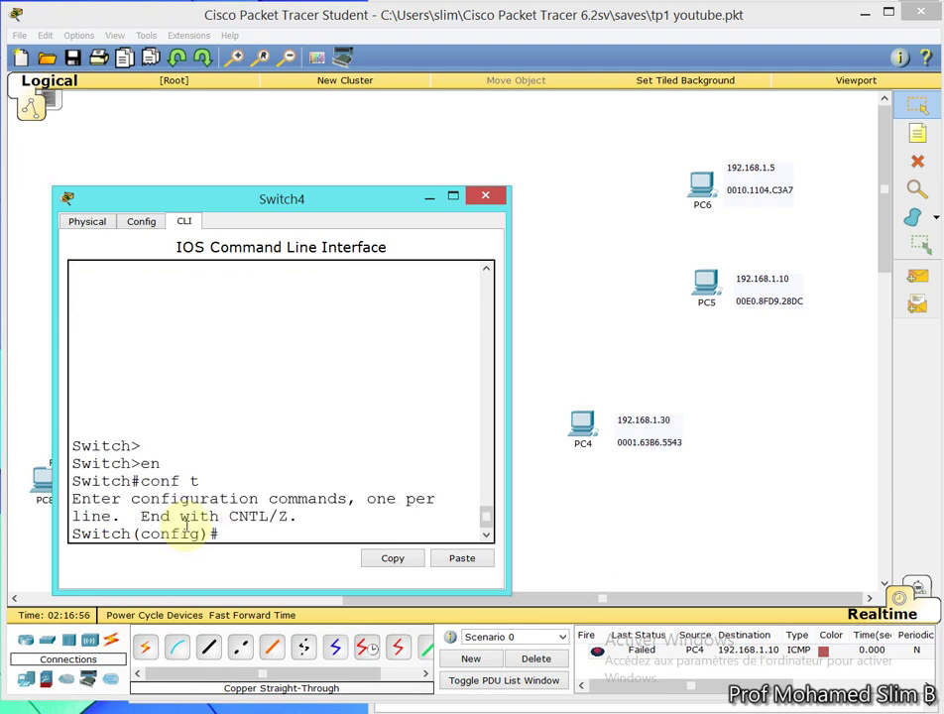
{"action": "type", "text": "enable password cisco"}
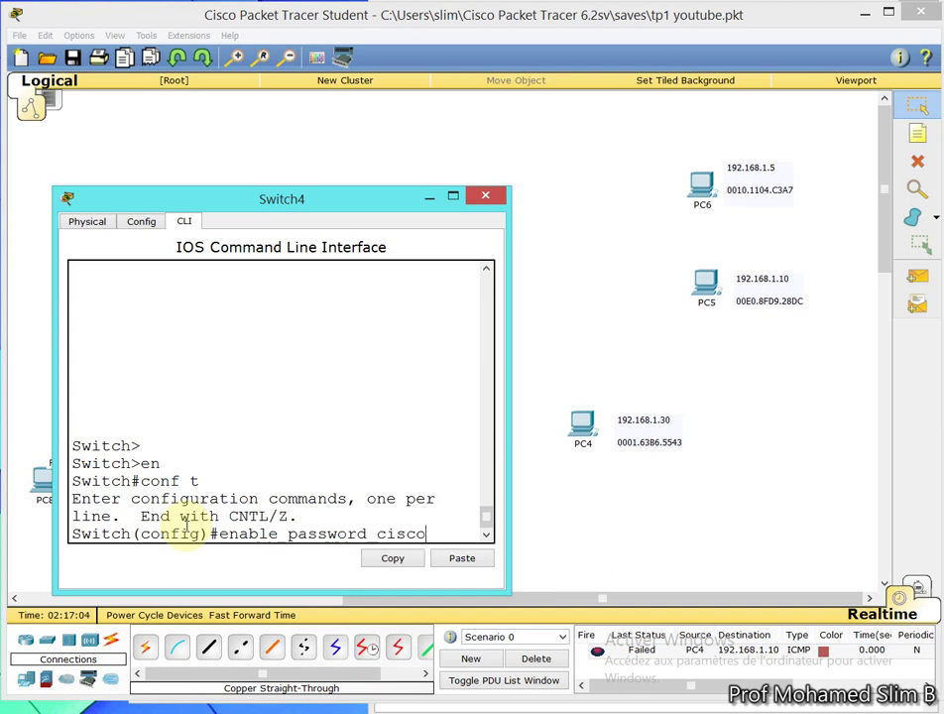
{"action": "key", "text": "Return"}
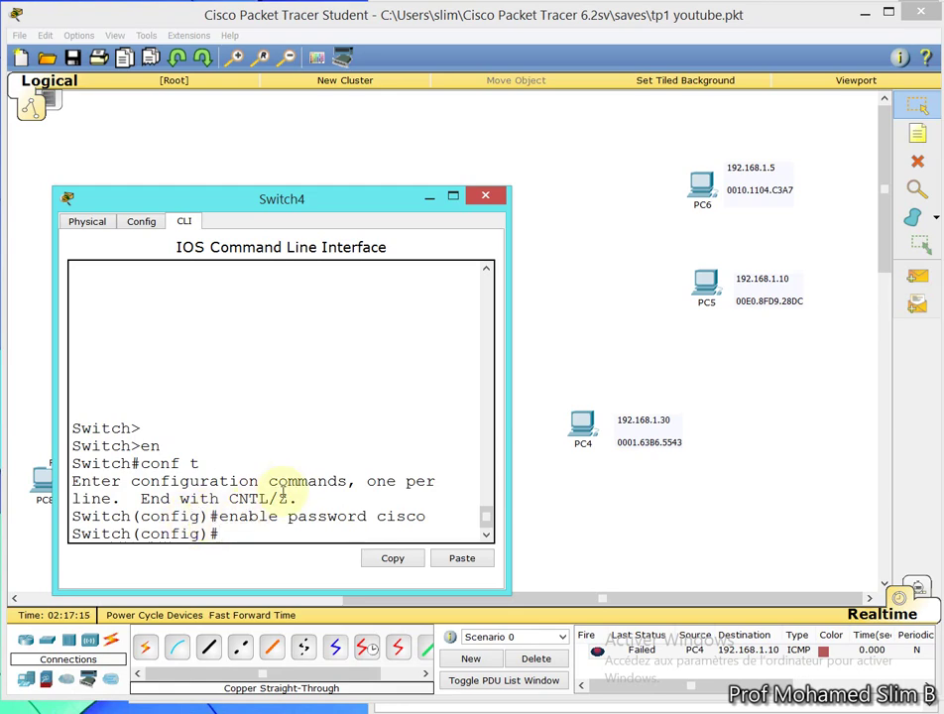
{"action": "left_click", "coordinate": [429, 198]}
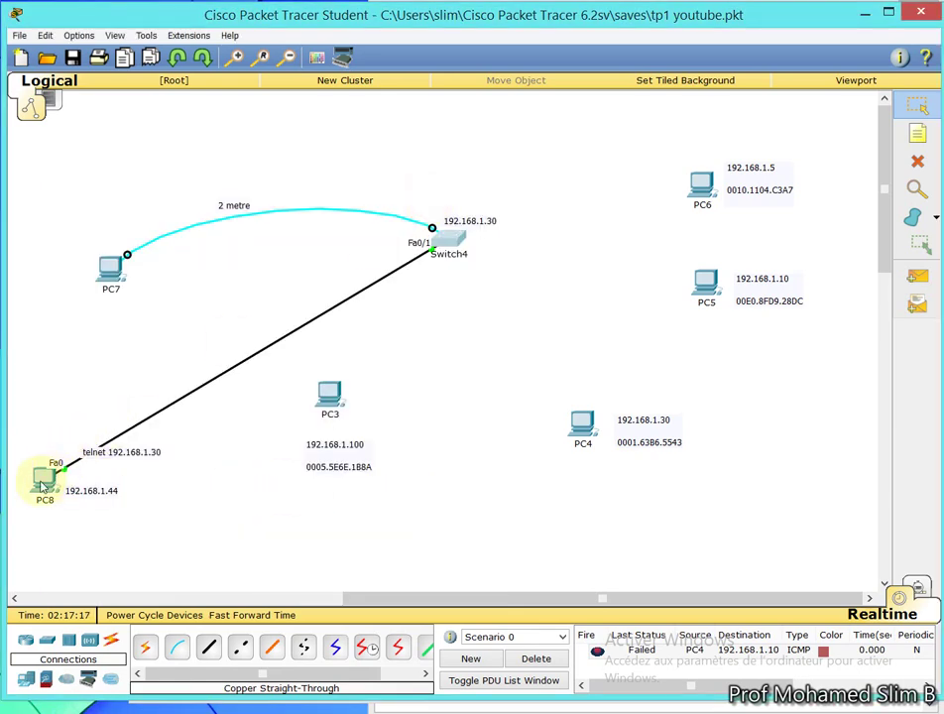
In PC8's telnet session, run en and enter the enable password to reach Switch#
{"action": "left_click", "coordinate": [44, 479]}
{"action": "type", "text": "en"}
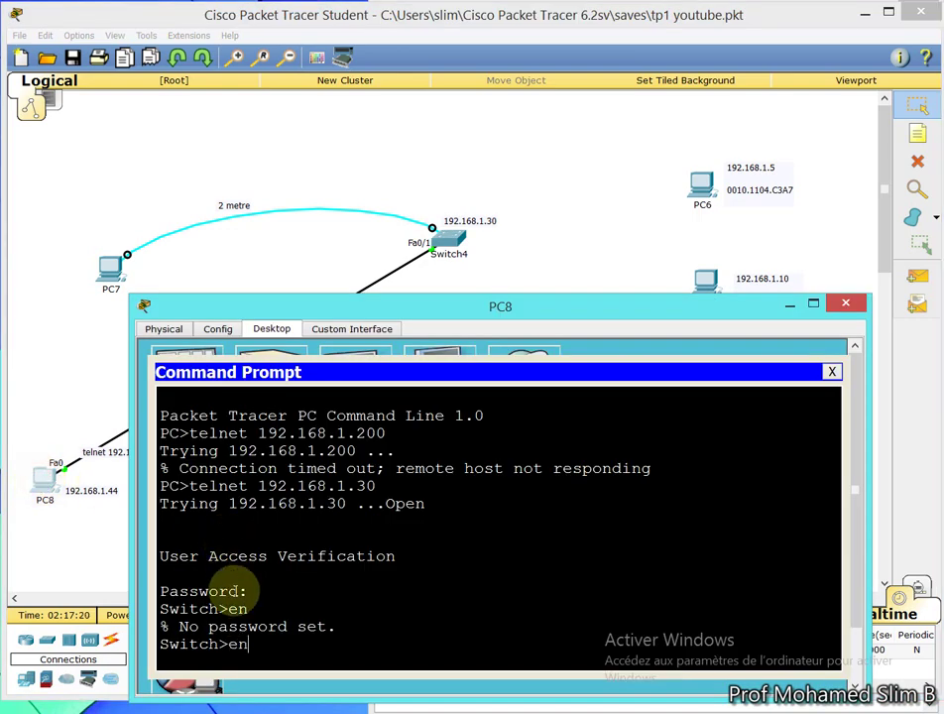
{"action": "key", "text": "Return"}
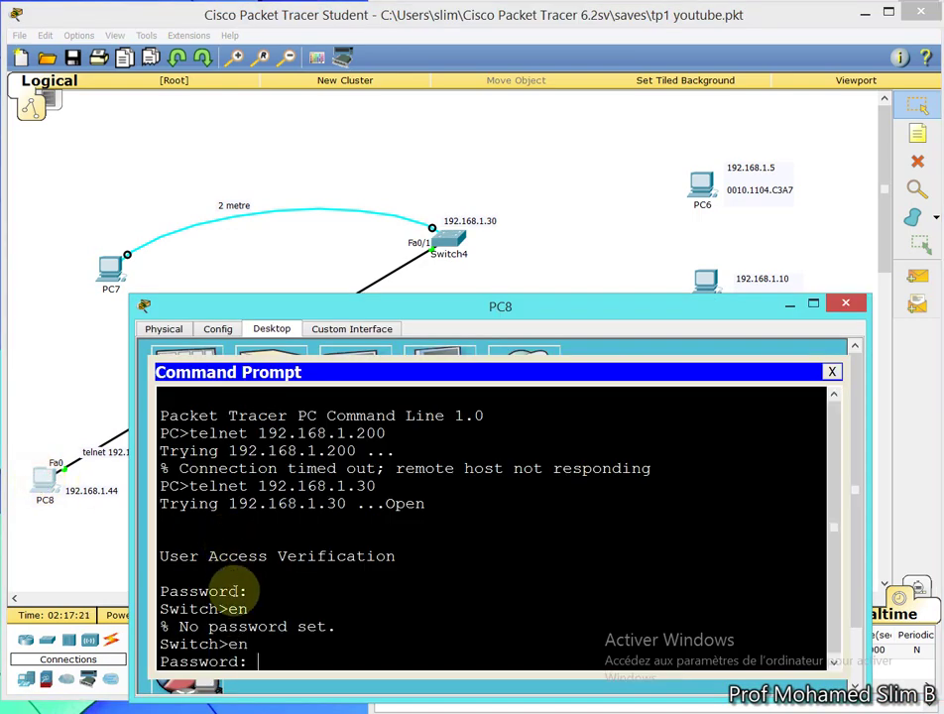
{"action": "left_click_drag", "start_coordinate": [517, 301], "coordinate": [503, 183]}
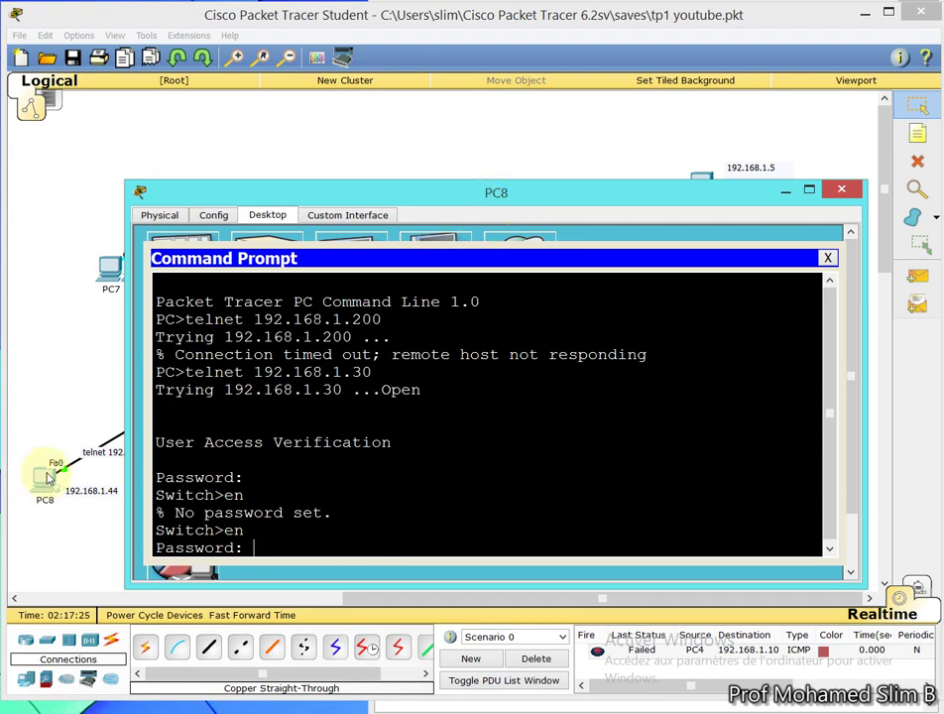
{"action": "left_click_drag", "start_coordinate": [350, 198], "coordinate": [528, 206]}
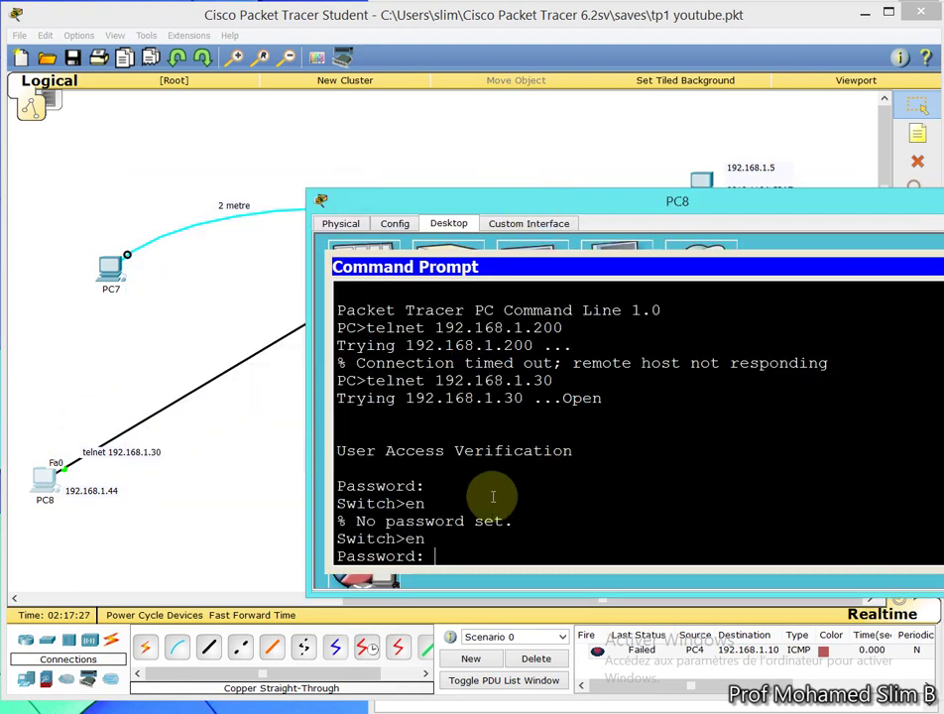
{"action": "key", "text": "Return"}
{"action": "key", "text": "Return"}
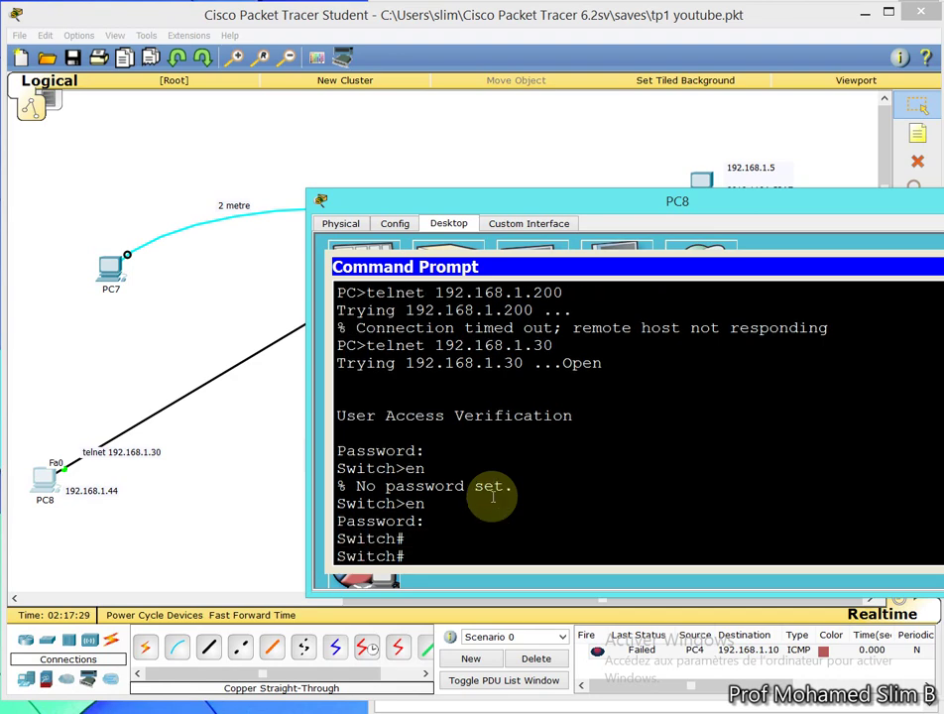
{"action": "key", "text": "Return"}
{"action": "key", "text": "Return"}
{"action": "key", "text": "Return"}
{"action": "key", "text": "Return"}
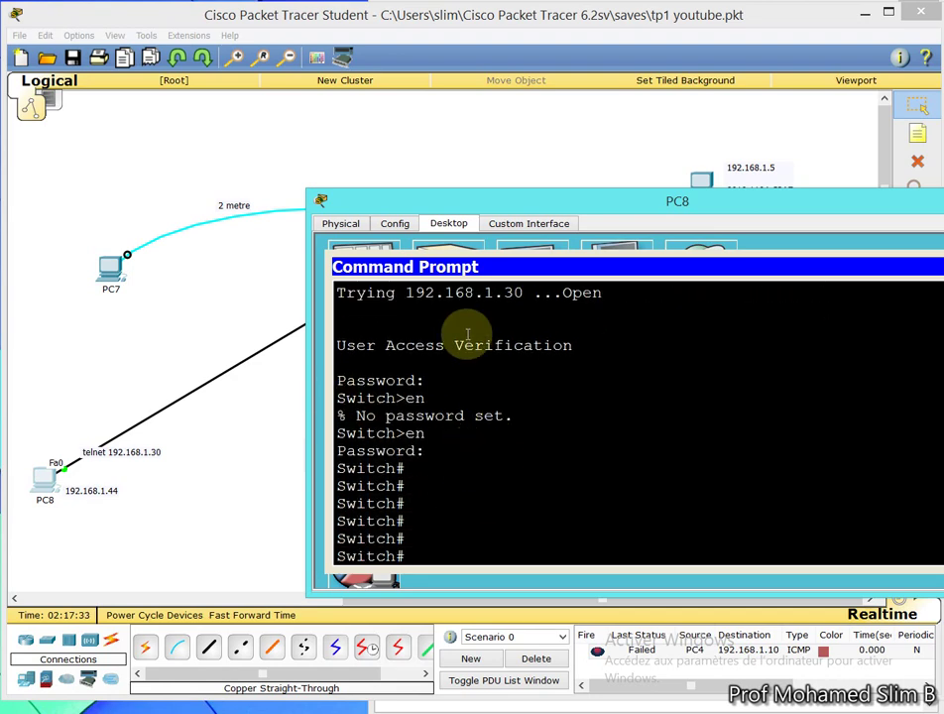
Nudge Switch4 slightly and open its CLI window
{"action": "left_click_drag", "start_coordinate": [446, 203], "coordinate": [592, 287]}
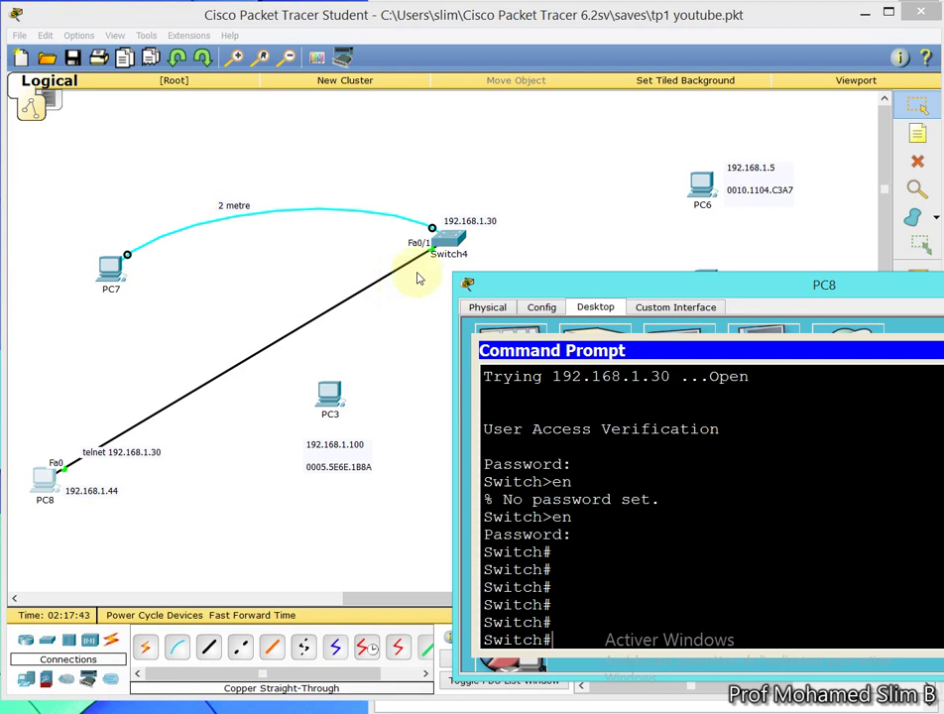
{"action": "mouse_move", "coordinate": [471, 266]}
{"action": "left_mouse_down"}
{"action": "mouse_move", "coordinate": [467, 255]}
{"action": "mouse_move", "coordinate": [477, 277]}
{"action": "left_mouse_up"}
{"action": "left_click", "coordinate": [477, 276]}
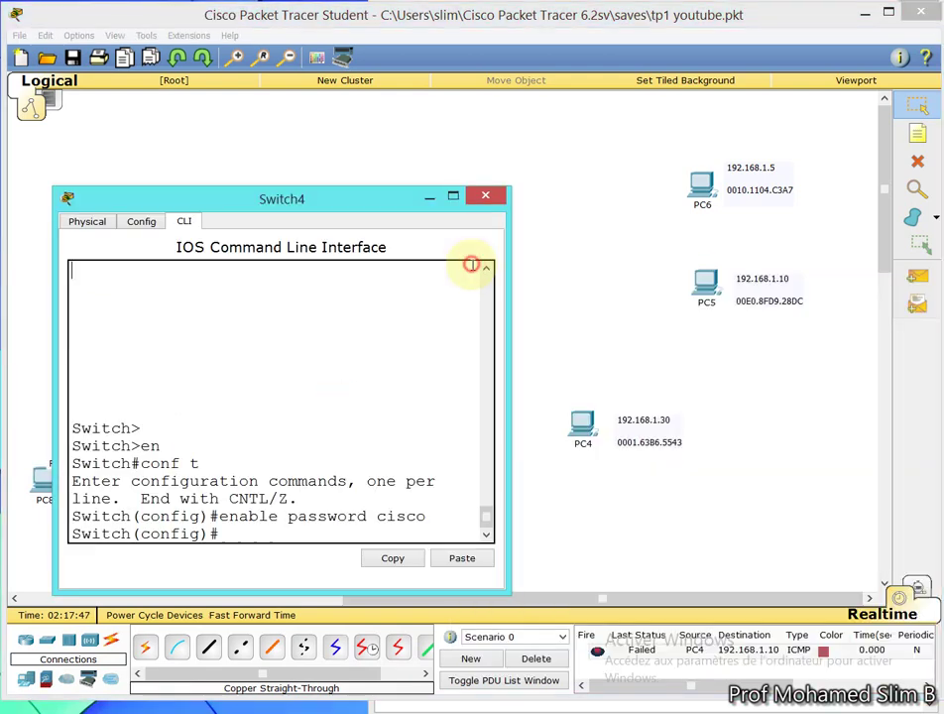
Delete the PC7–Switch4 console cable and bring PC8's telnet window back up
{"action": "left_click", "coordinate": [485, 196]}
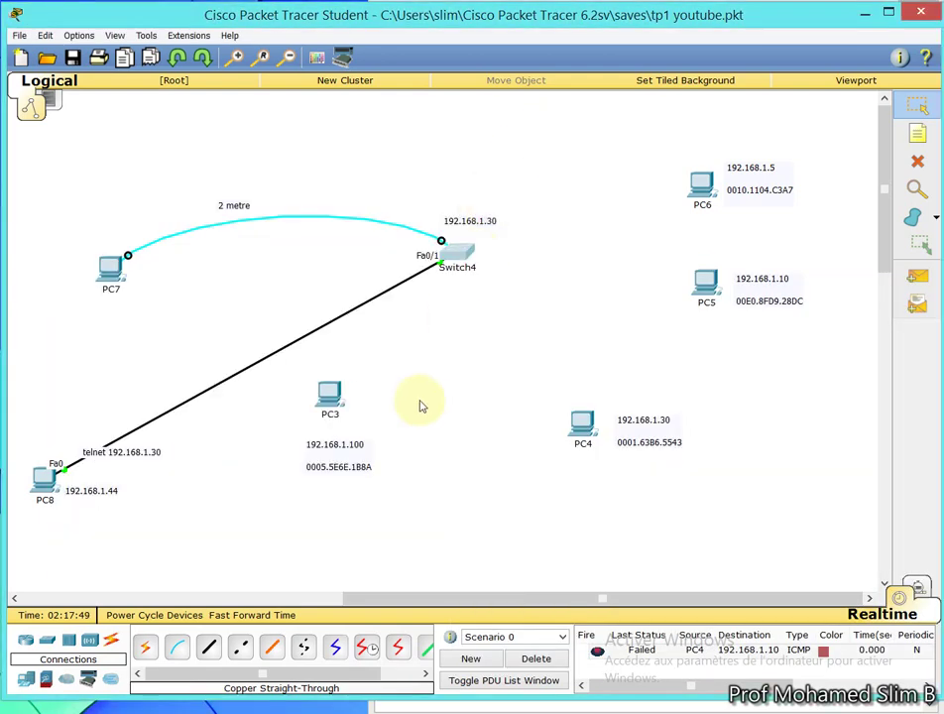
{"action": "left_click", "coordinate": [920, 165]}
{"action": "left_click", "coordinate": [499, 369]}
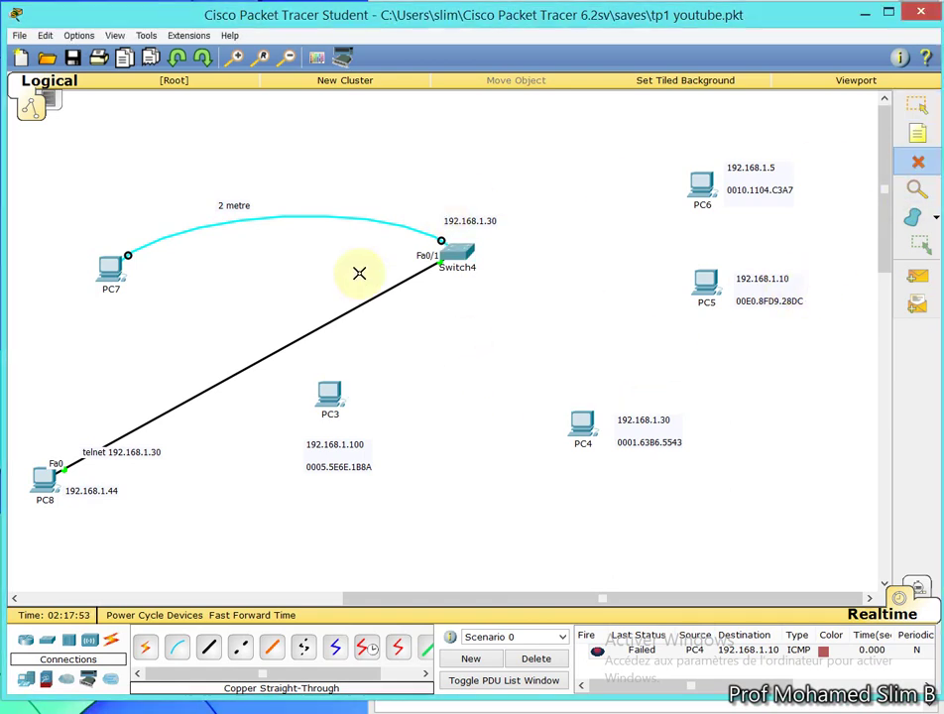
{"action": "left_click", "coordinate": [286, 218]}
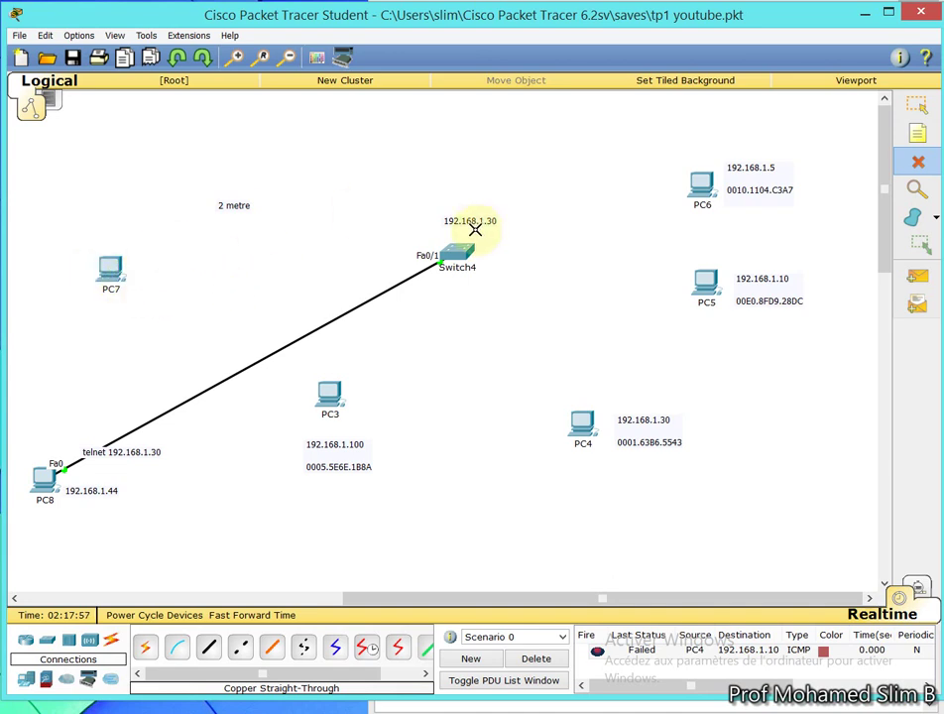
{"action": "left_click", "coordinate": [916, 105]}
{"action": "left_click", "coordinate": [42, 481]}
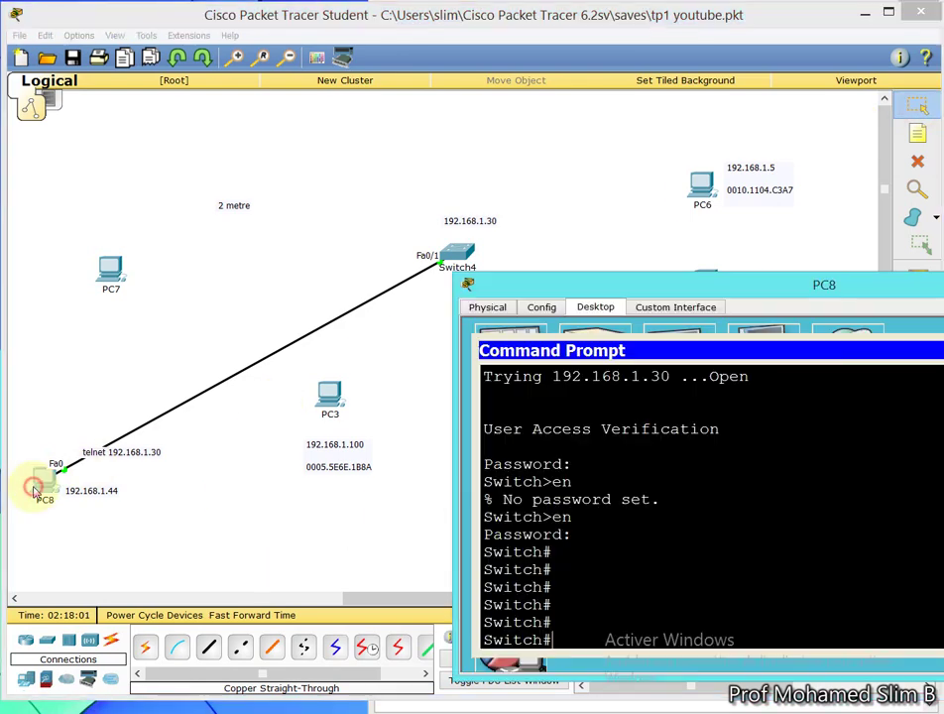
{"action": "left_click_drag", "start_coordinate": [742, 293], "coordinate": [691, 202]}
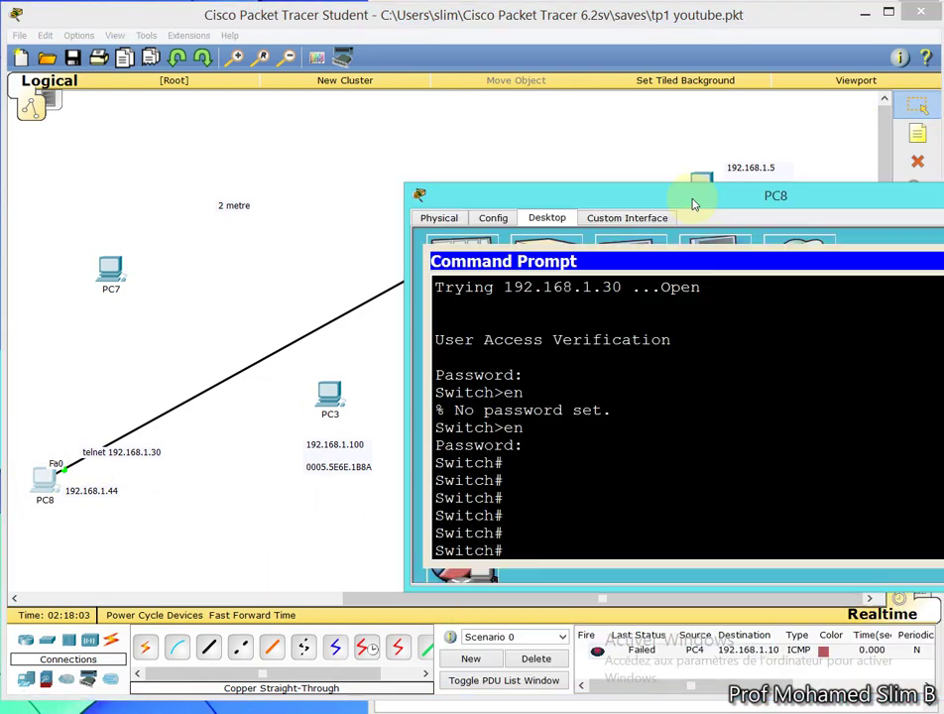